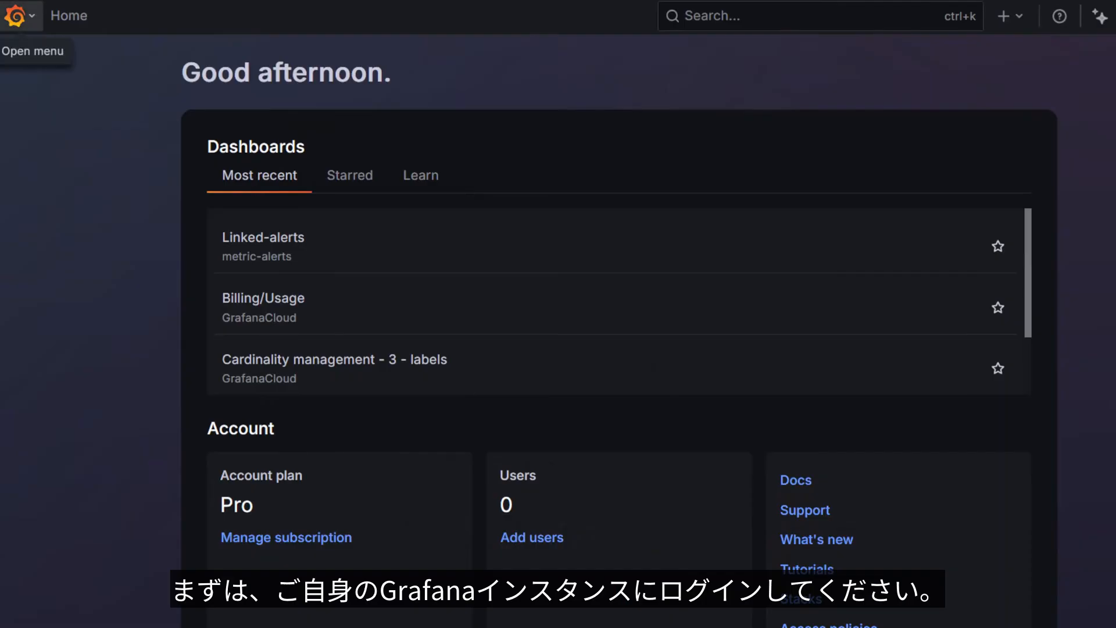
Open the Notification policies page of Alerting
click(18, 16)
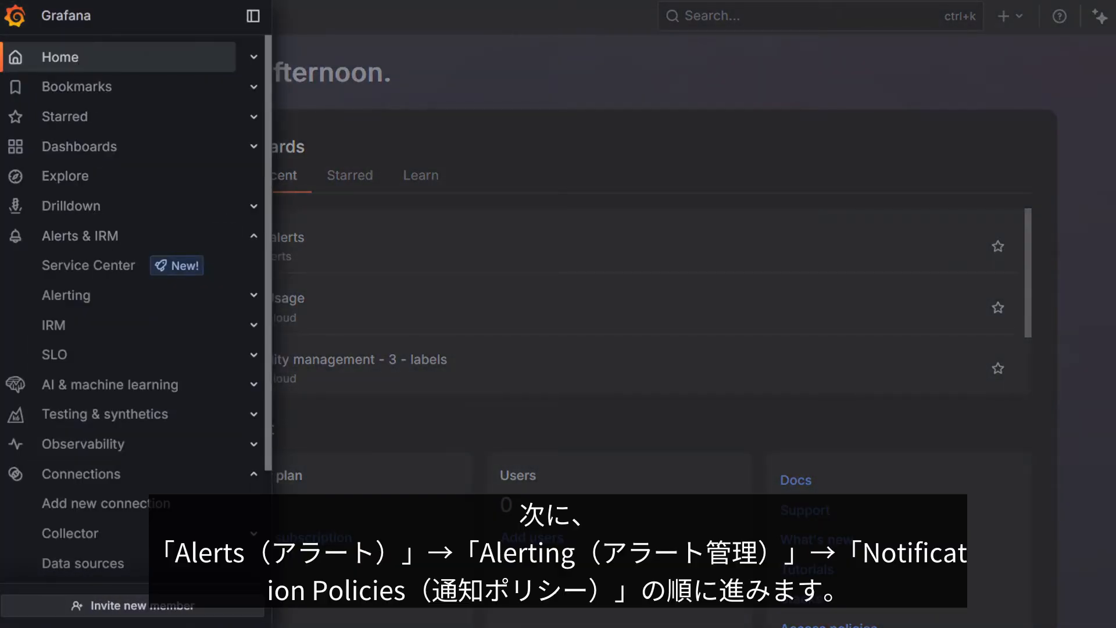
click(253, 295)
click(122, 384)
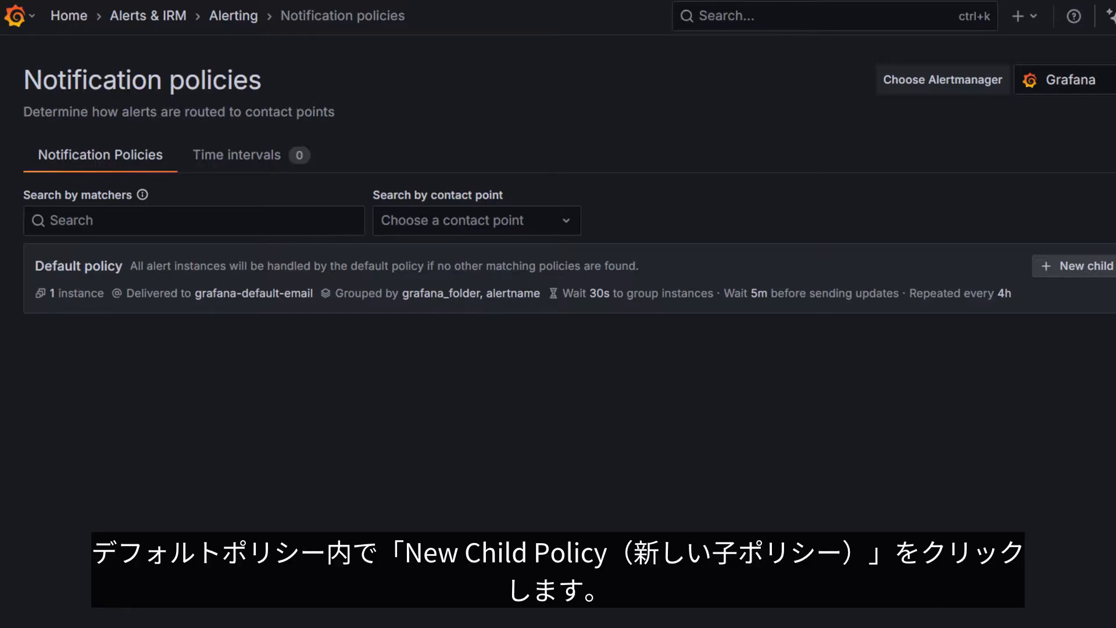
Start a new child policy under the default policy with the label matcher region = us-west
click(1093, 266)
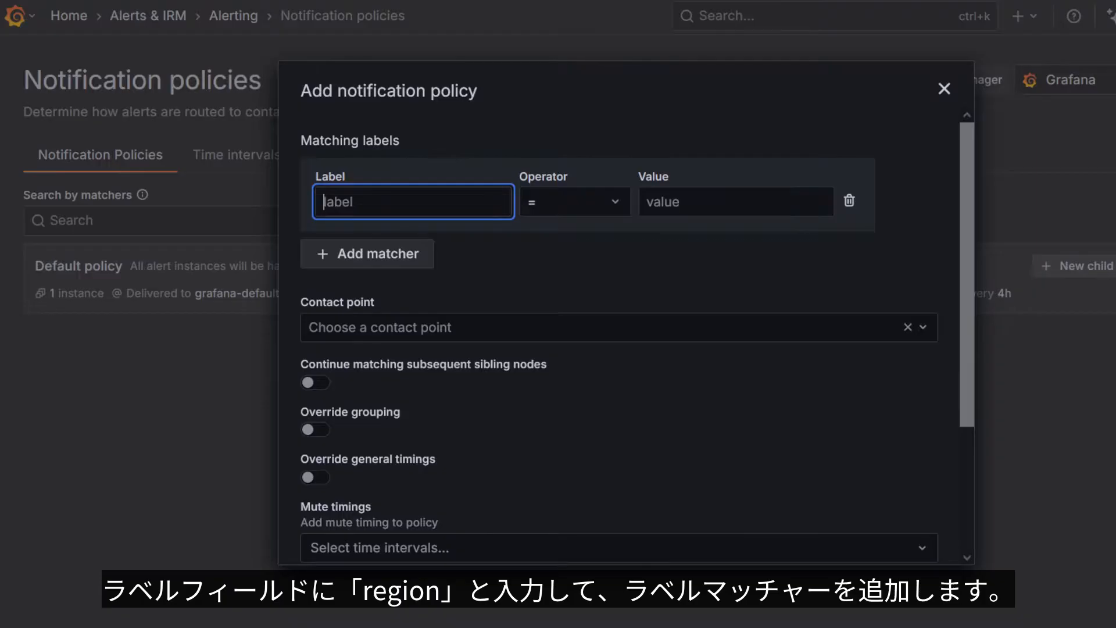
text(region)
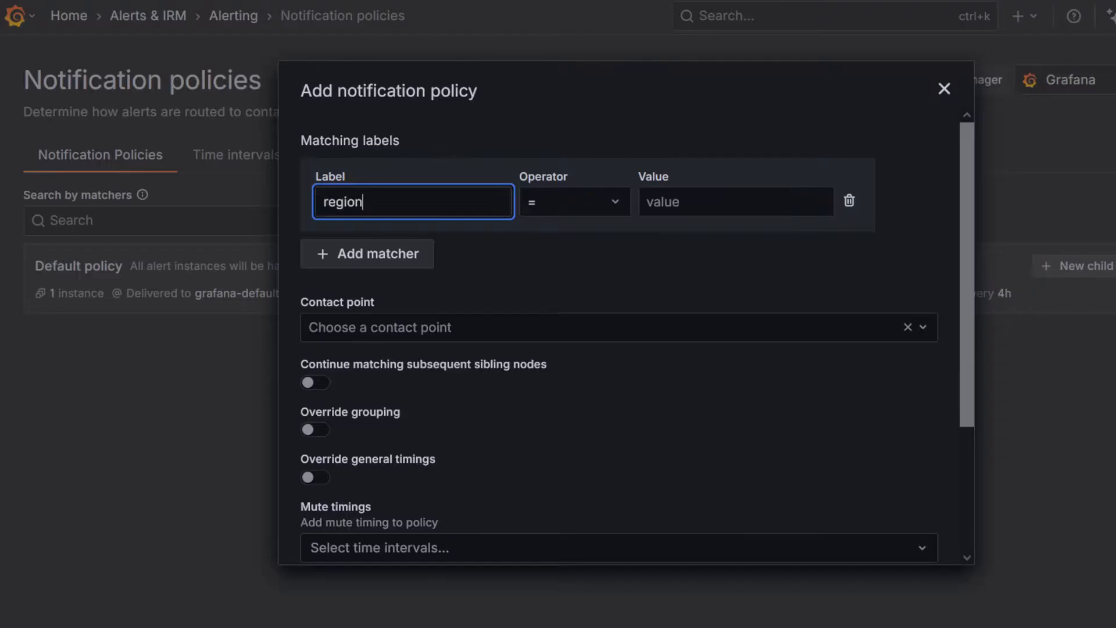
key(Tab)
key(Tab)
text(us-west)
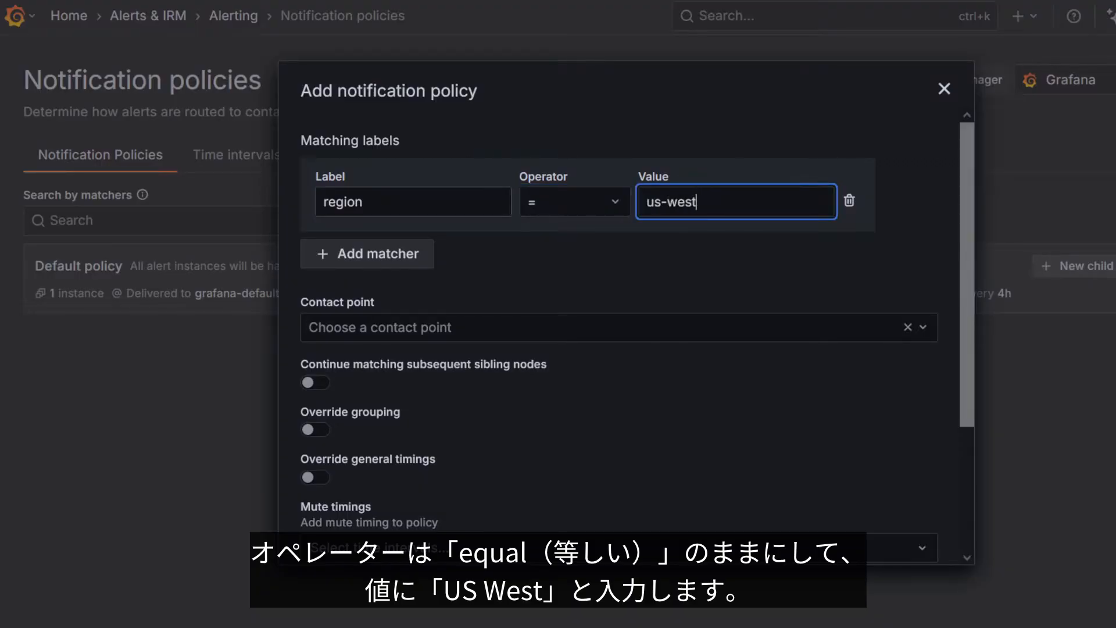
key(Tab)
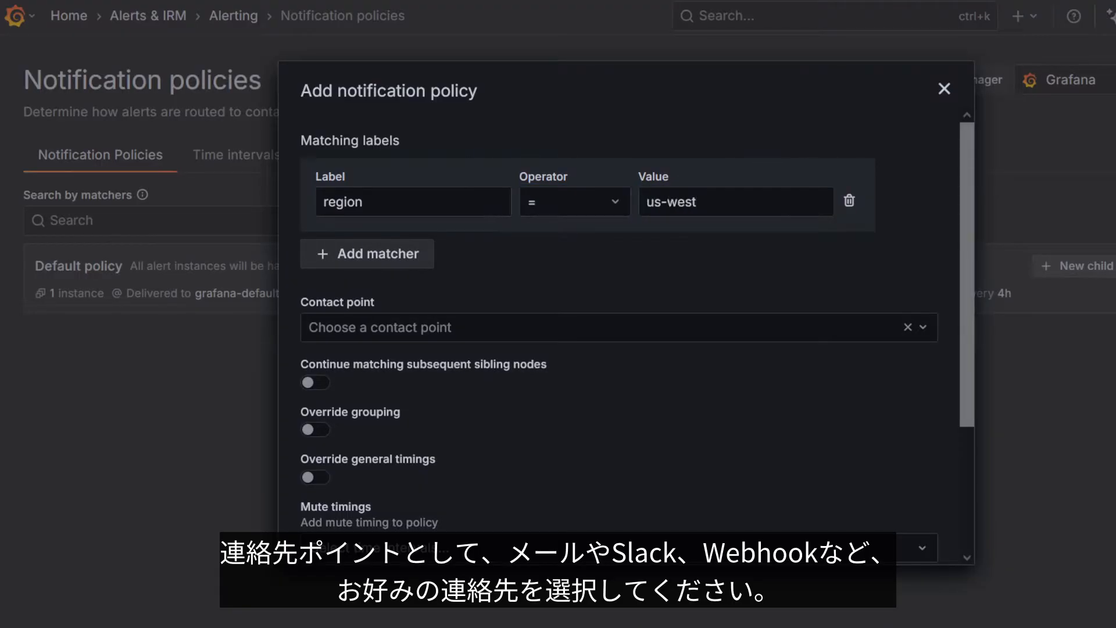
Set the policy's contact point to webhook and enable Continue matching subsequent sibling nodes
click(619, 327)
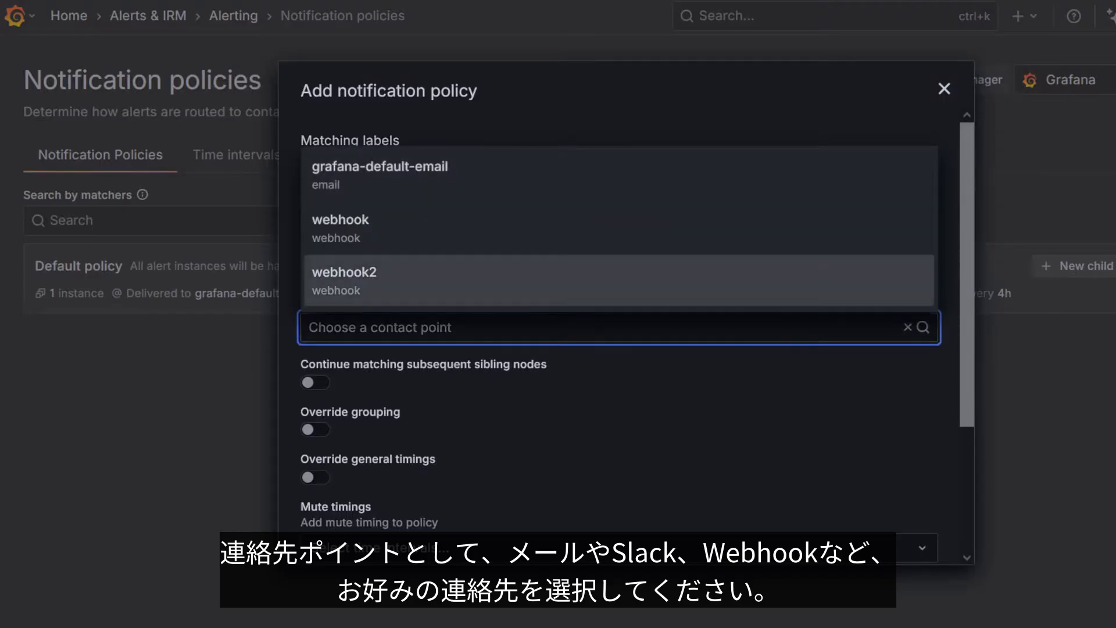
click(619, 228)
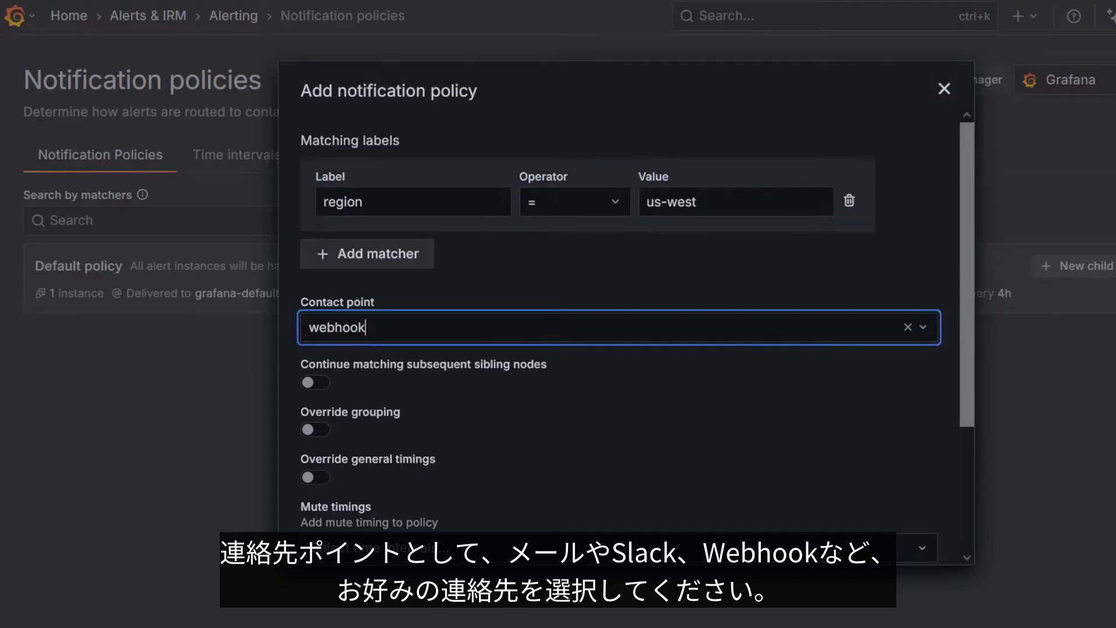
click(315, 383)
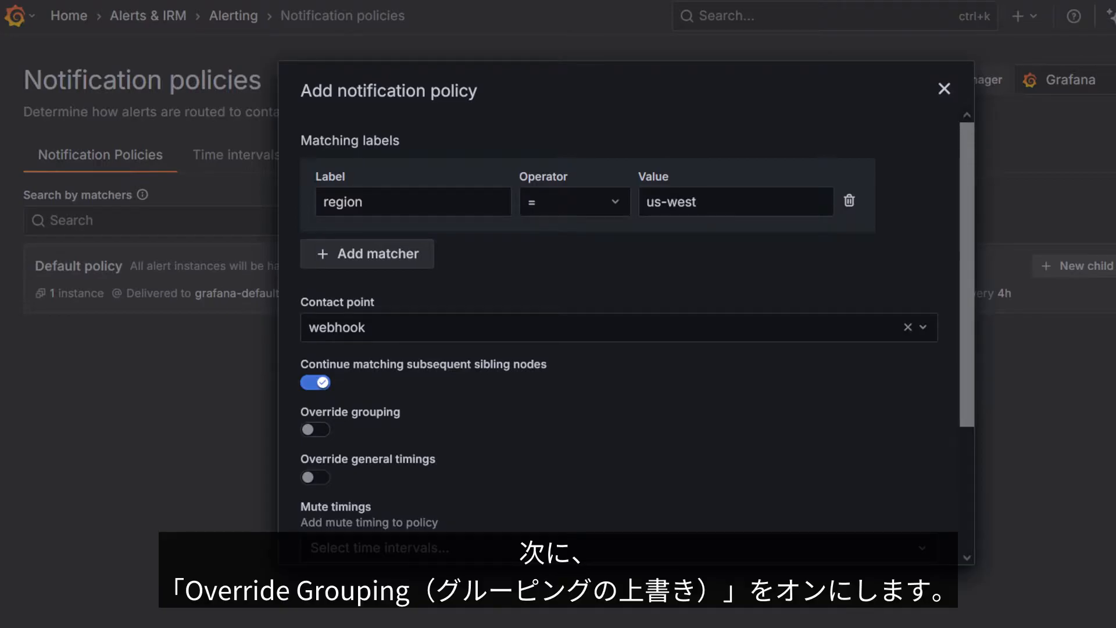
Enable Override grouping and replace the grafana_folder and alertname group-by labels with region
click(316, 429)
scroll(619, 349, down, 1)
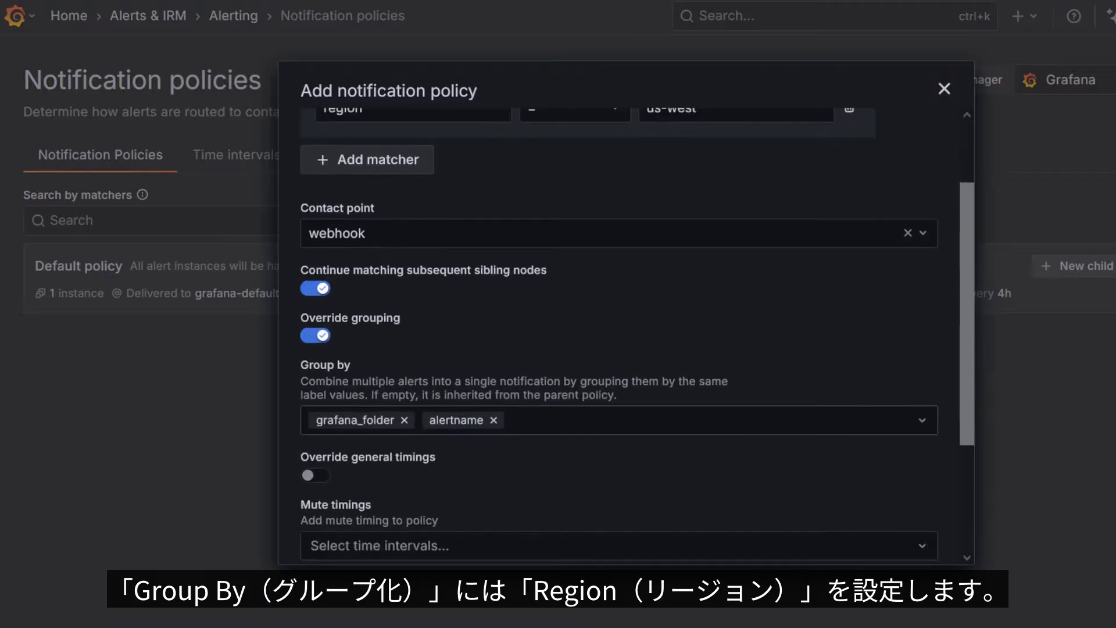
click(494, 420)
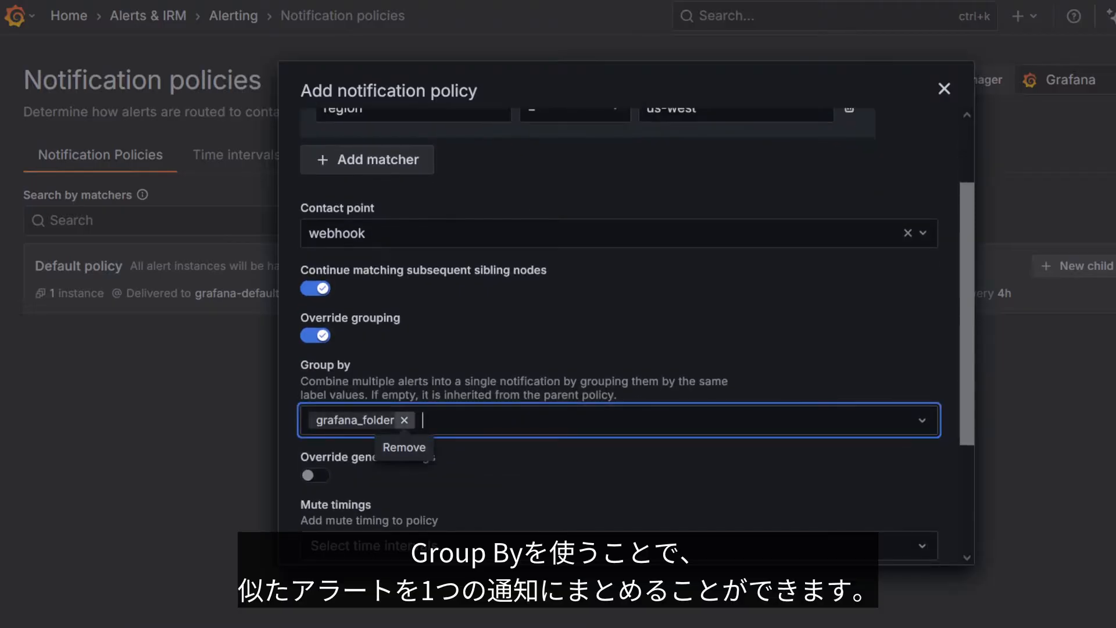
click(404, 420)
text(region)
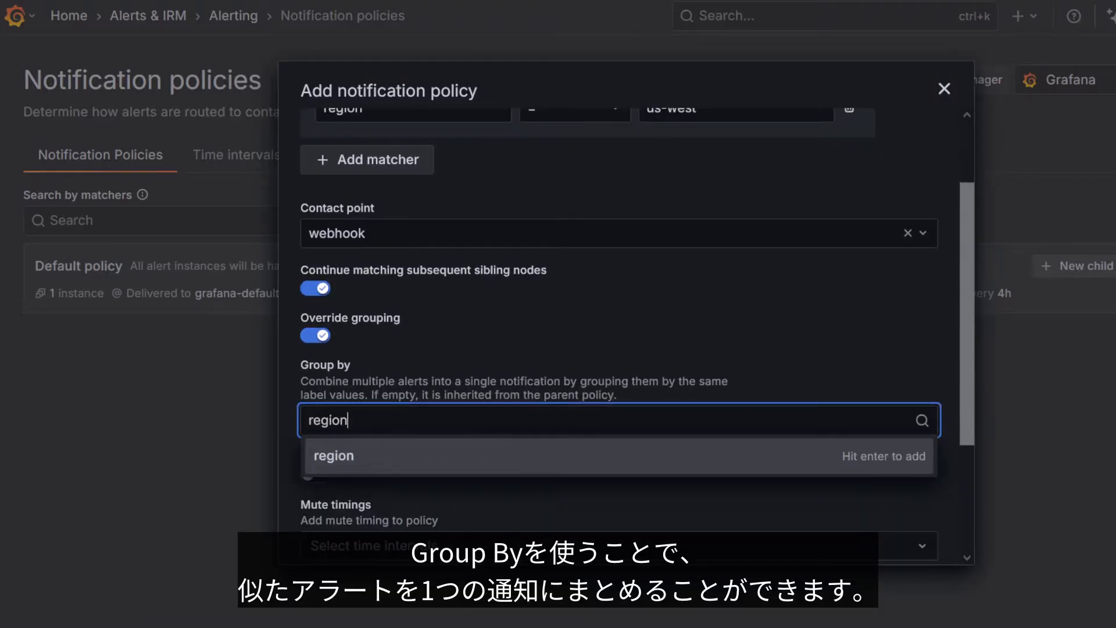
key(Return)
Override the general timings with a group interval of 2m and save the us-west policy
scroll(619, 320, down, 3)
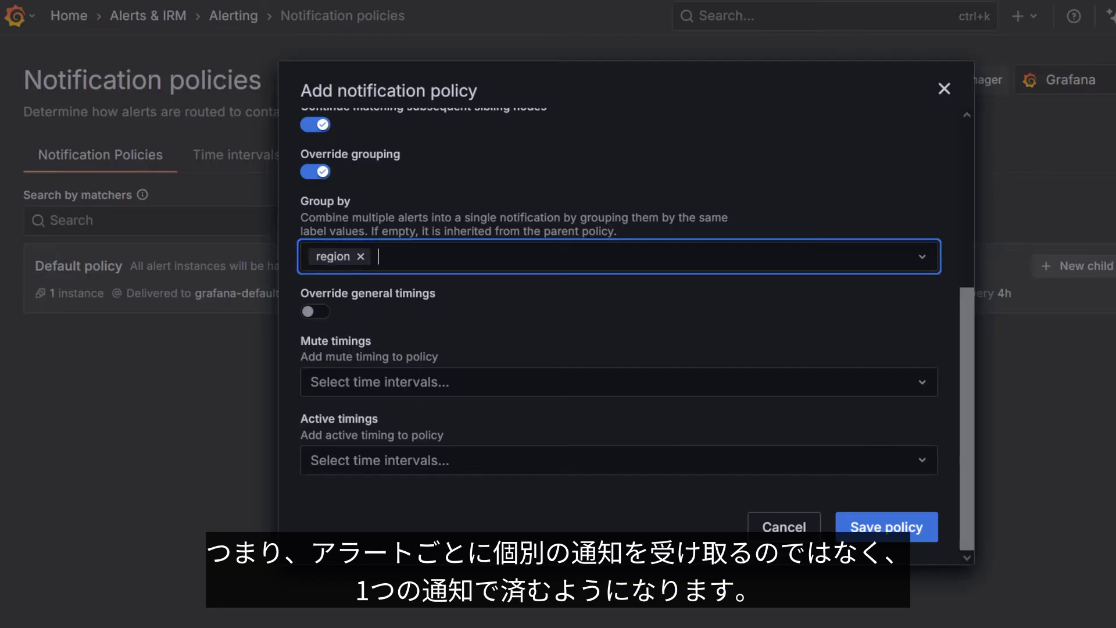
click(315, 312)
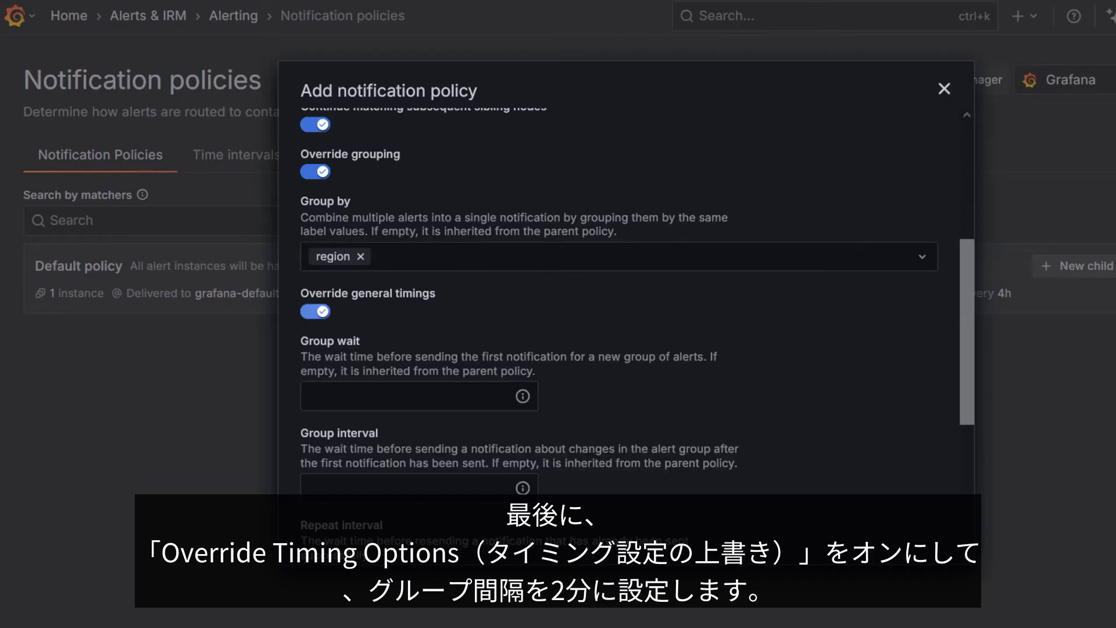
scroll(637, 326, down, 3)
click(408, 300)
text(2m)
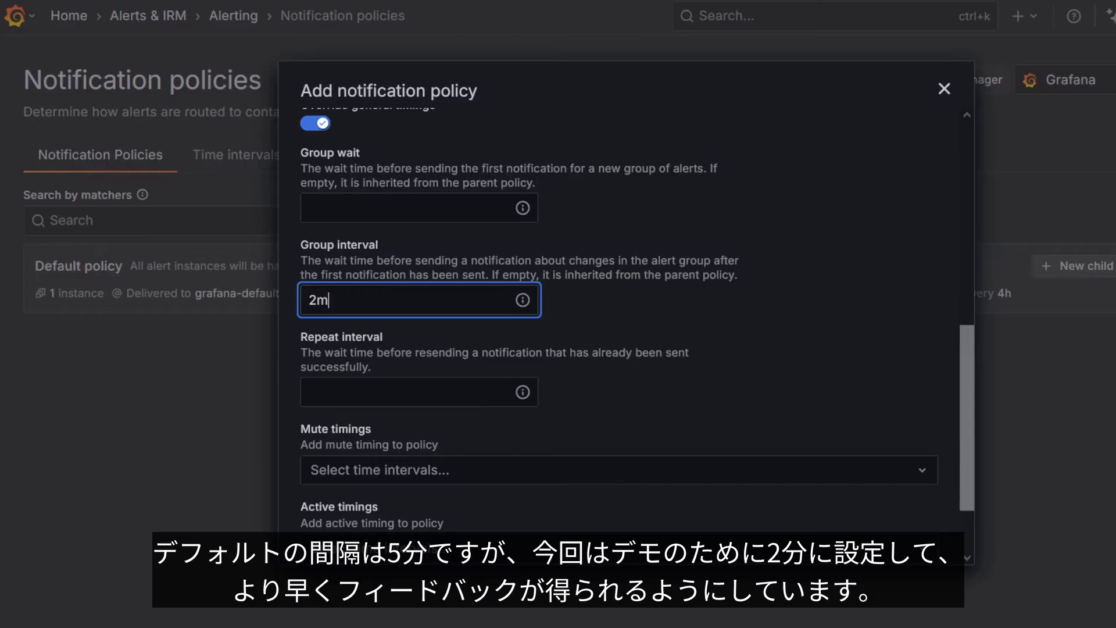
scroll(619, 319, down, 3)
click(887, 527)
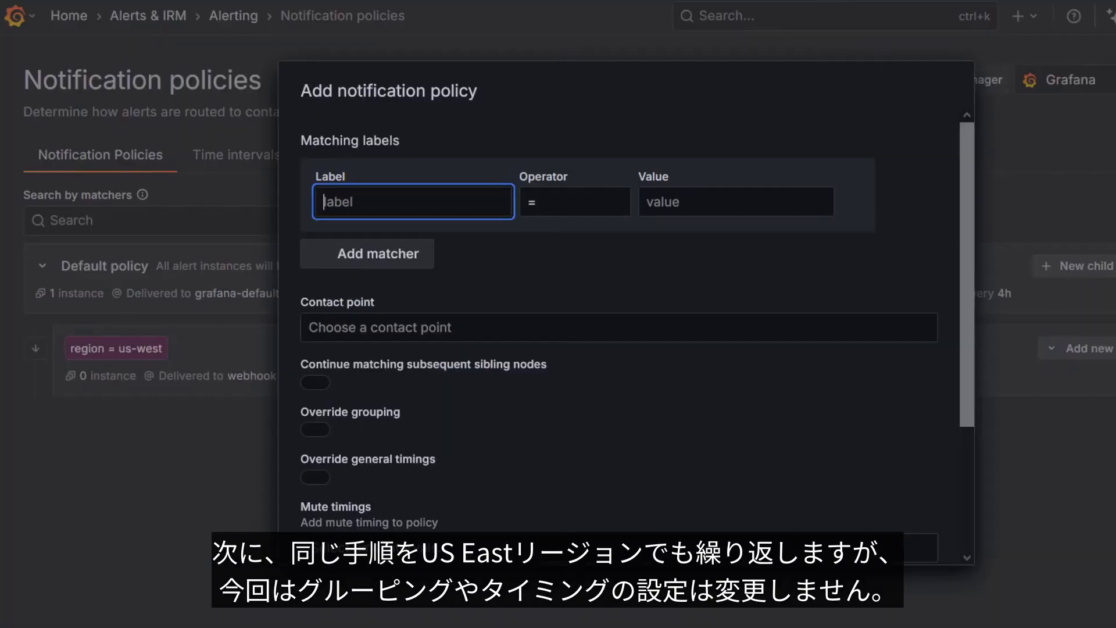
Fill in a second notification policy with the matcher region = us-east and webhook2 as contact point
text(region)
click(736, 202)
text(us-east)
click(605, 327)
key(Down)
key(Down)
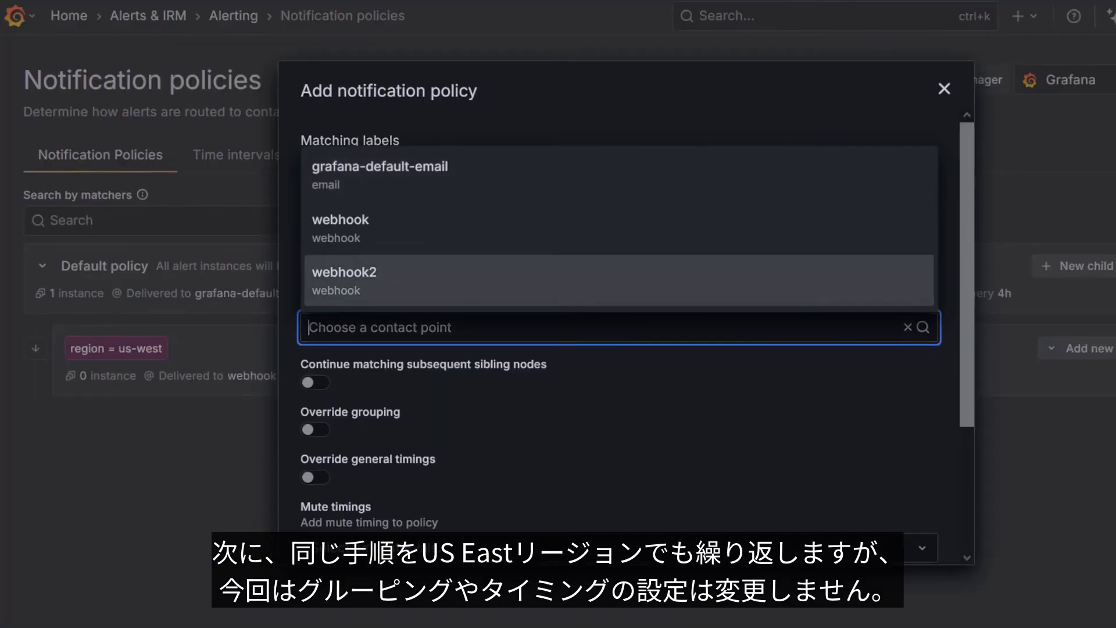
key(Return)
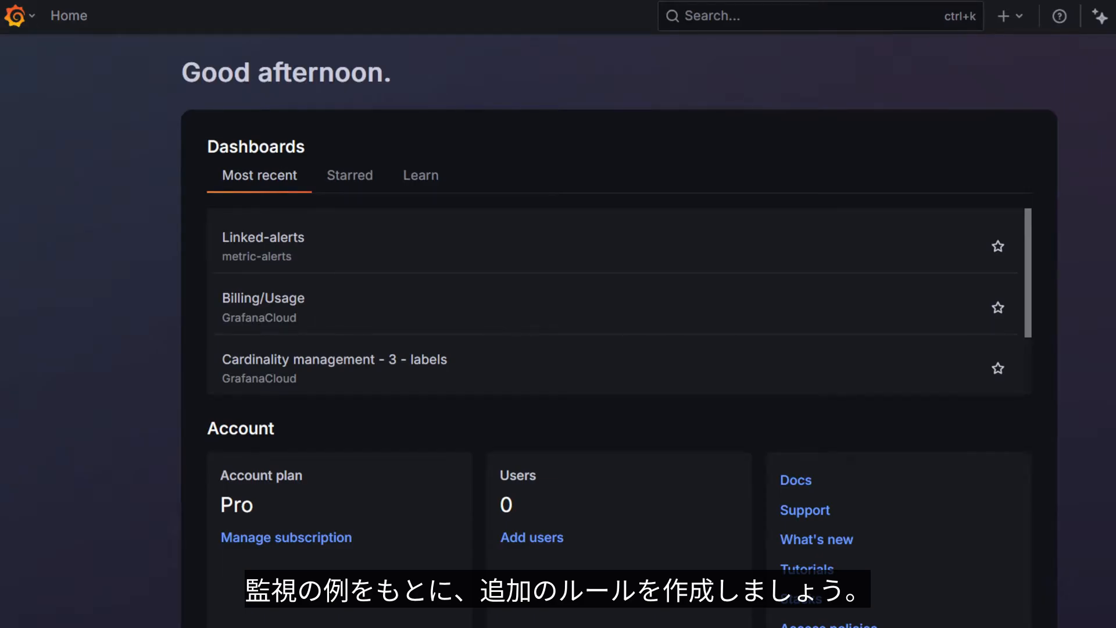
Create a new alert rule from the Alert rules page and name it "high cpu usage - multi region"
click(14, 16)
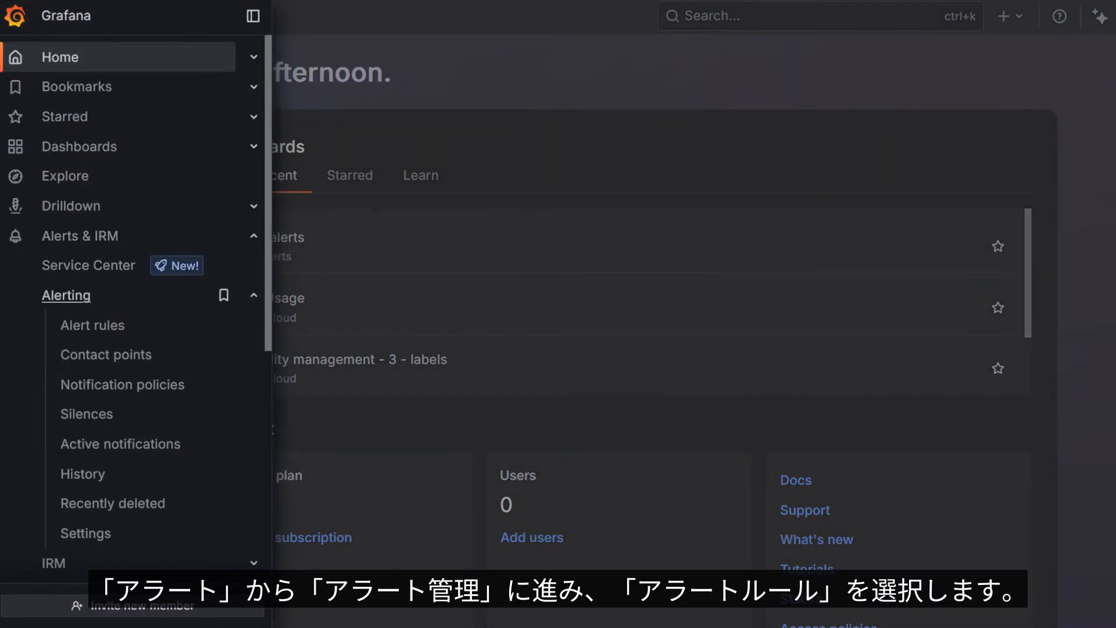
click(92, 325)
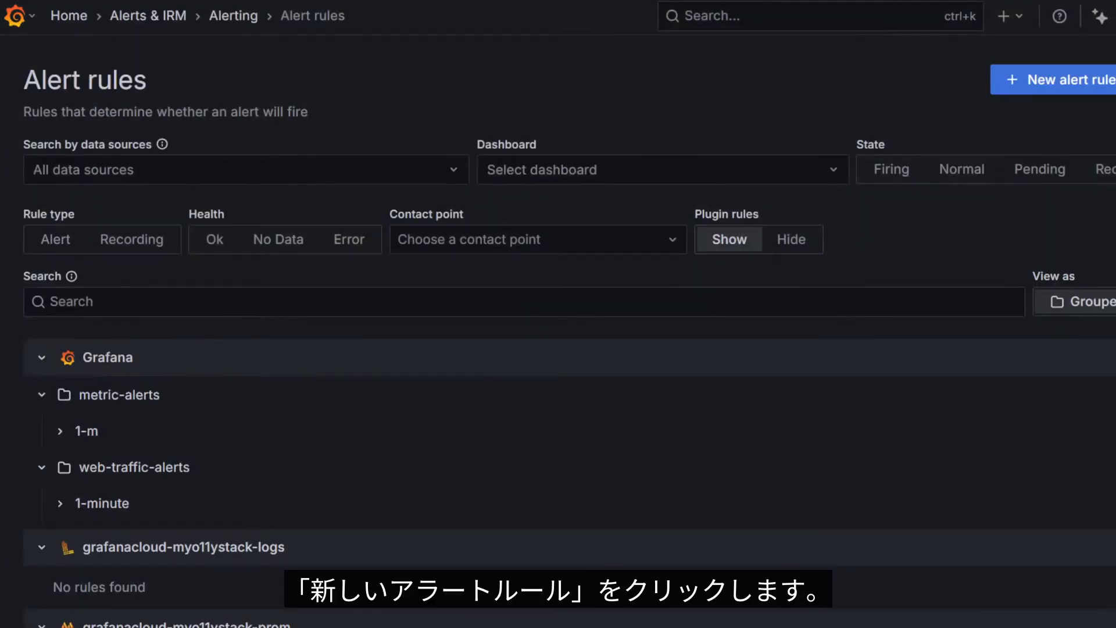
click(1052, 80)
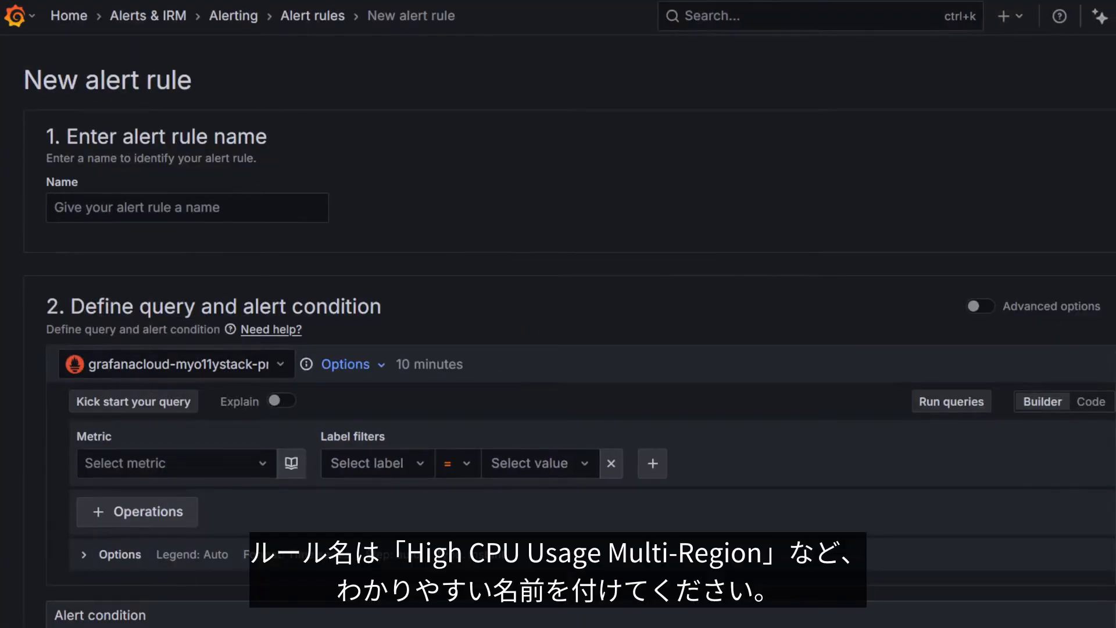
click(187, 208)
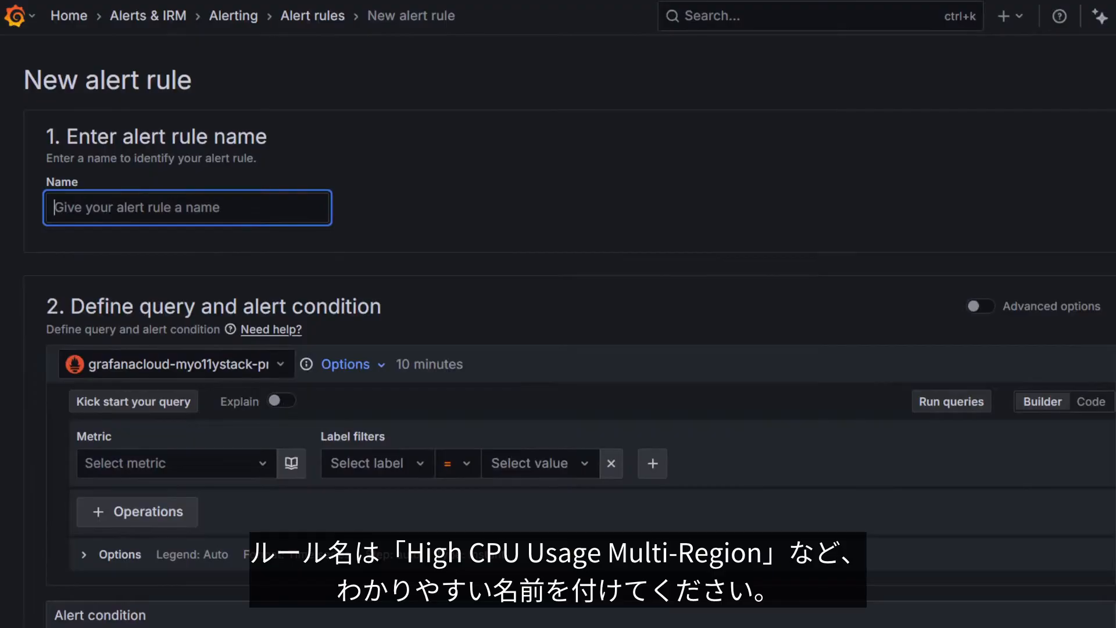
text(high cpu usage - multi region)
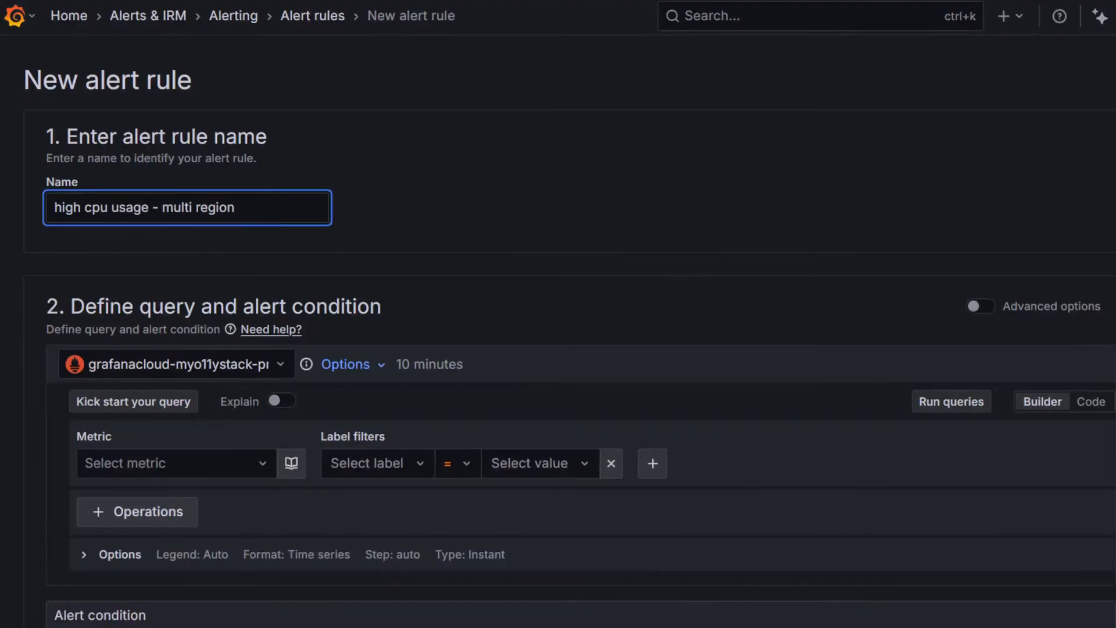
Select grafana-testdata-datasource as the data source of the alert rule's query
scroll(558, 331, down, 2)
click(177, 266)
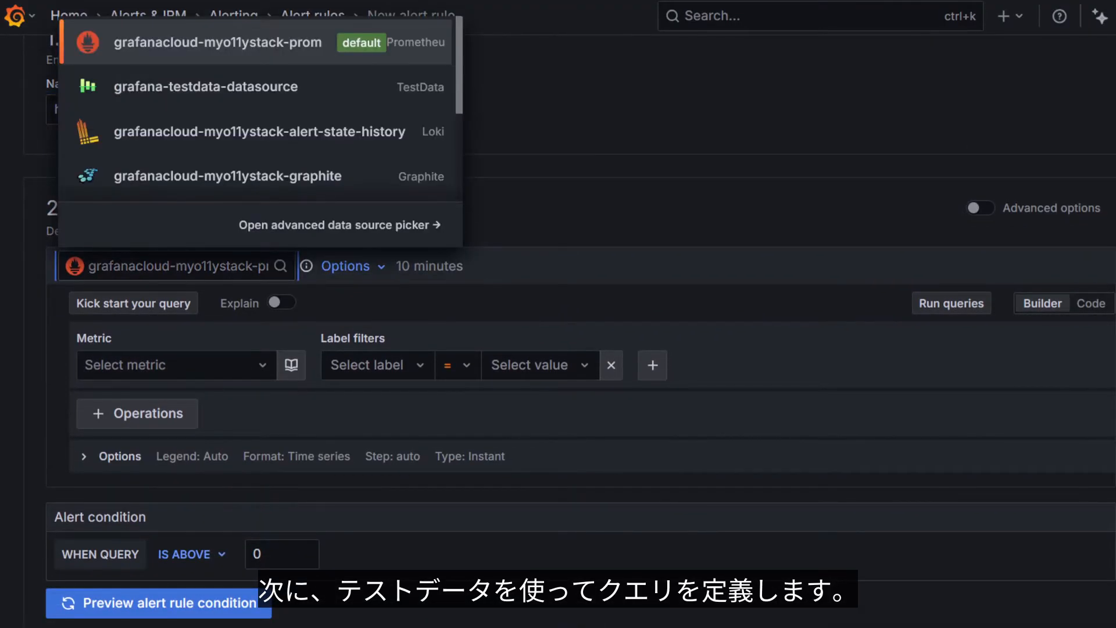
text(te)
key(Return)
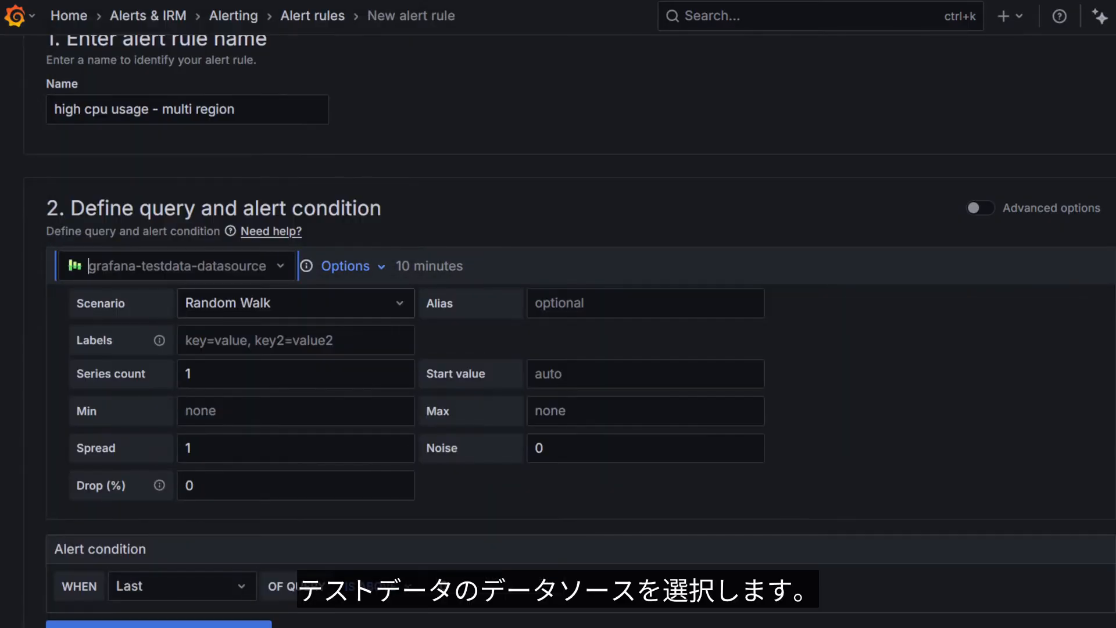
Set the query scenario to CSV Content and paste the copied CSV with region, cpu-usage, service and instance columns
click(295, 303)
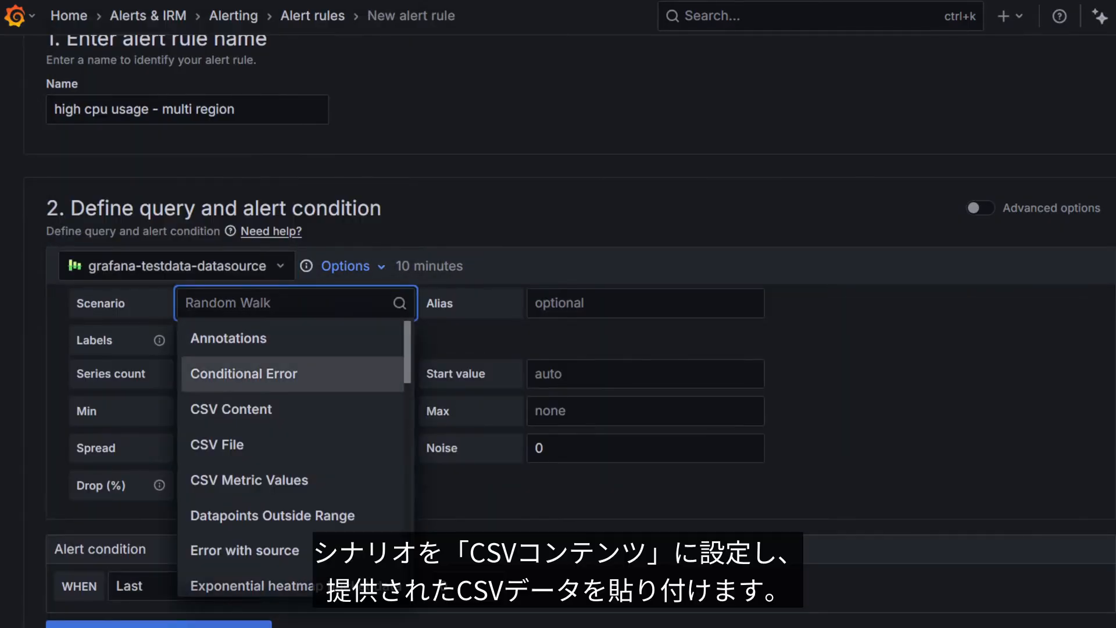
click(261, 409)
click(125, 336)
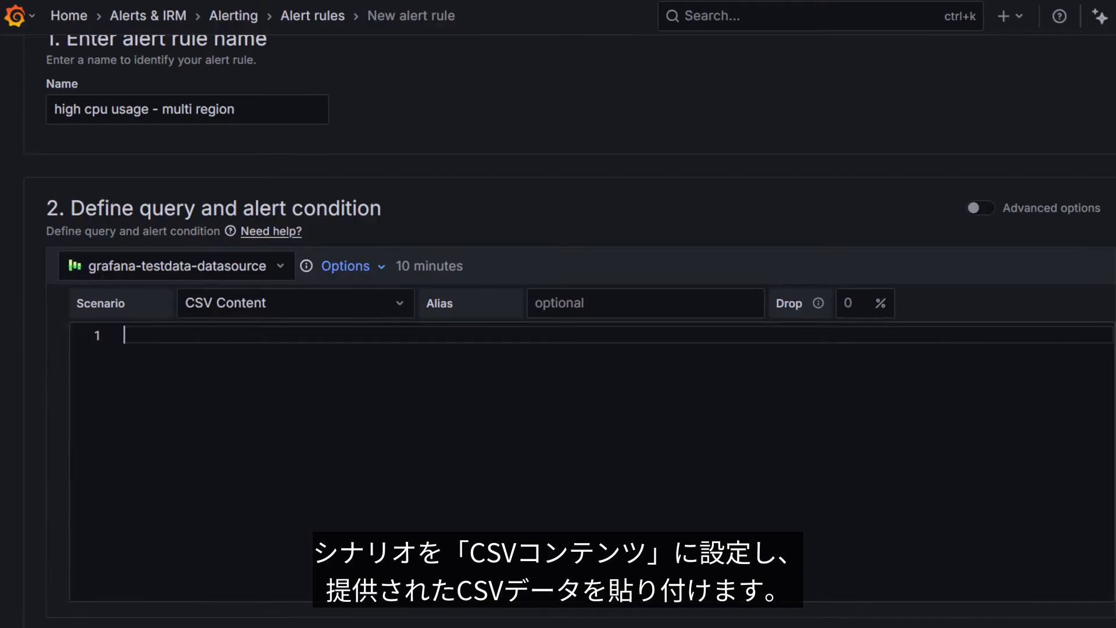
text(region,cpu-usage,service,instance us-west,35,web-server-1,server-01 us-west,81,web-server-1,server-02 us-east,79,web-server-2,server-03 us-east,52,web-server-2,server-04 us-west,45,db-server-1,server-05 us-east,77,db-server-2,server-06 us-west,82,db-server-1,server-07 us-east,93,db-server-2,server-08)
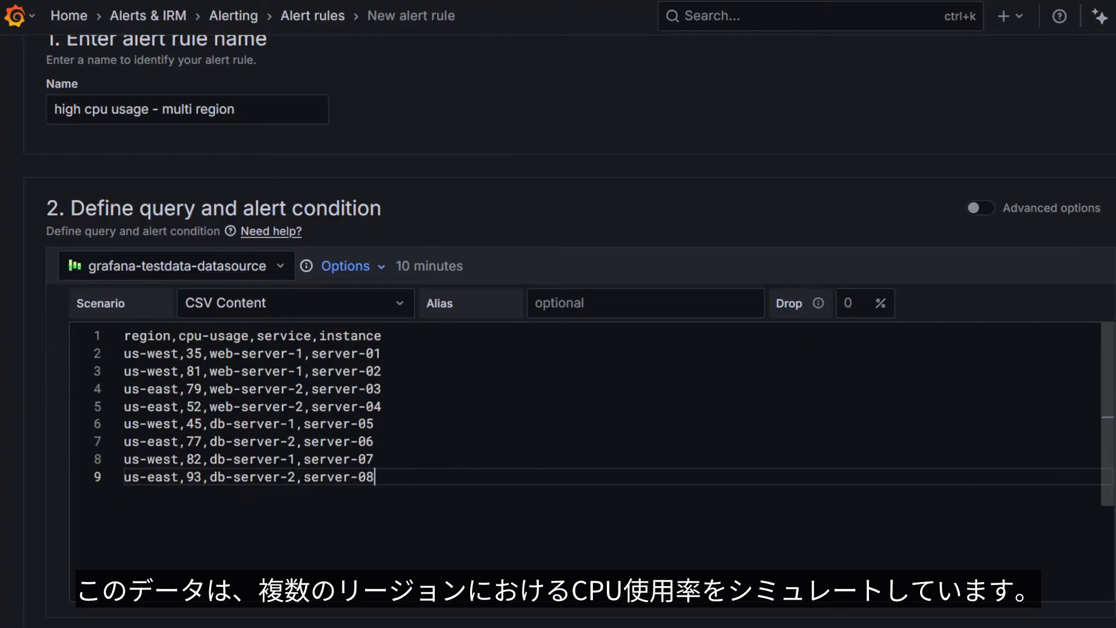
Set the alert condition threshold to above 75 and preview the alert rule condition
scroll(581, 424, down, 5)
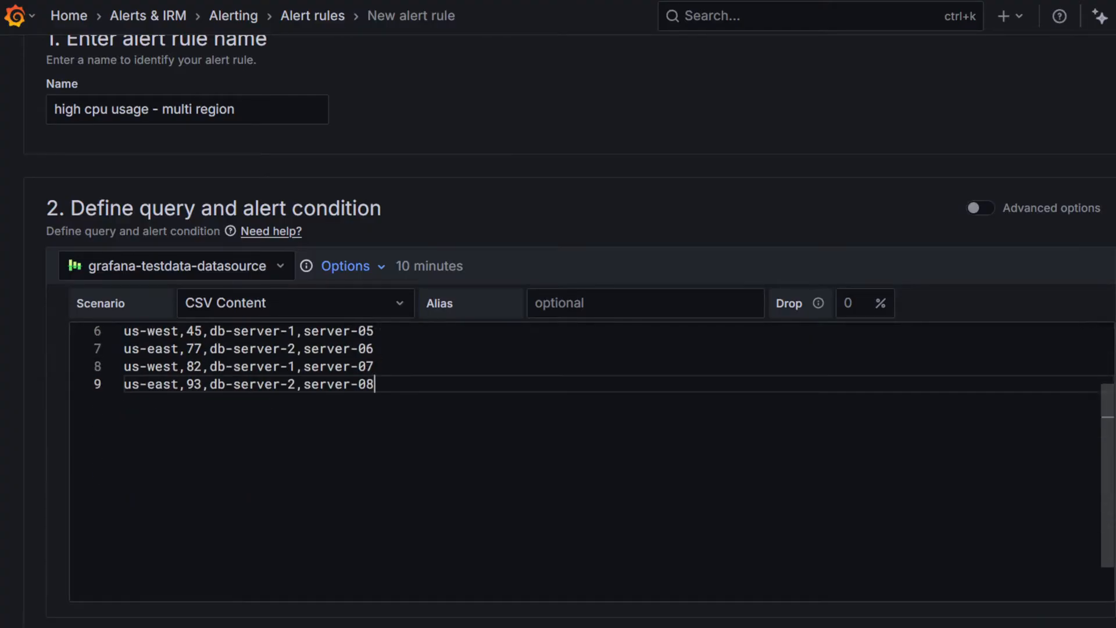
scroll(582, 348, down, 7)
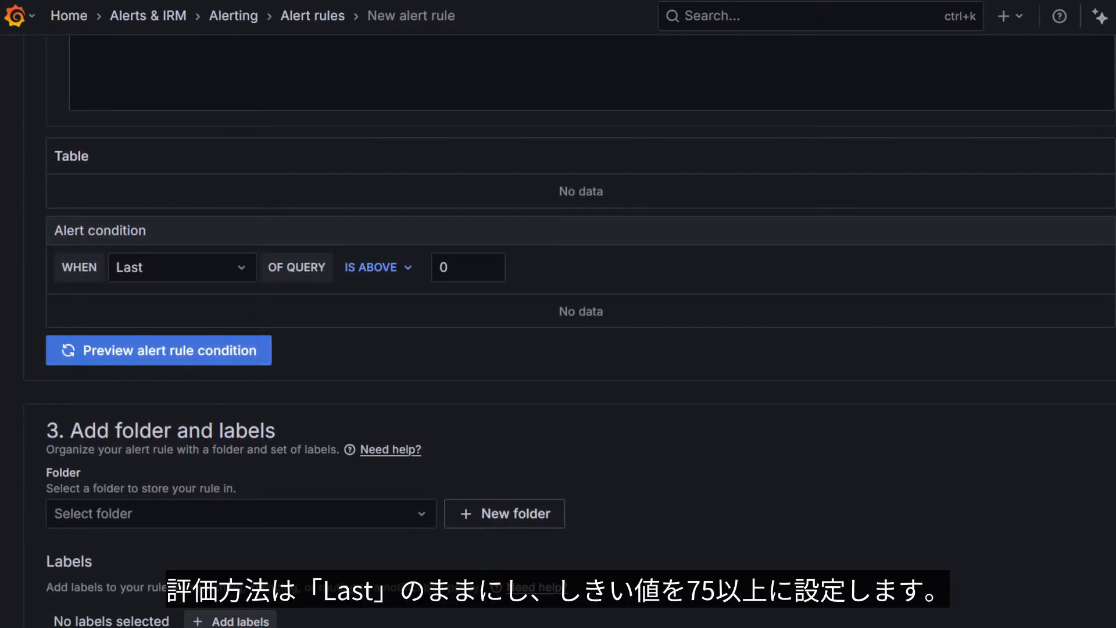
double_click(459, 266)
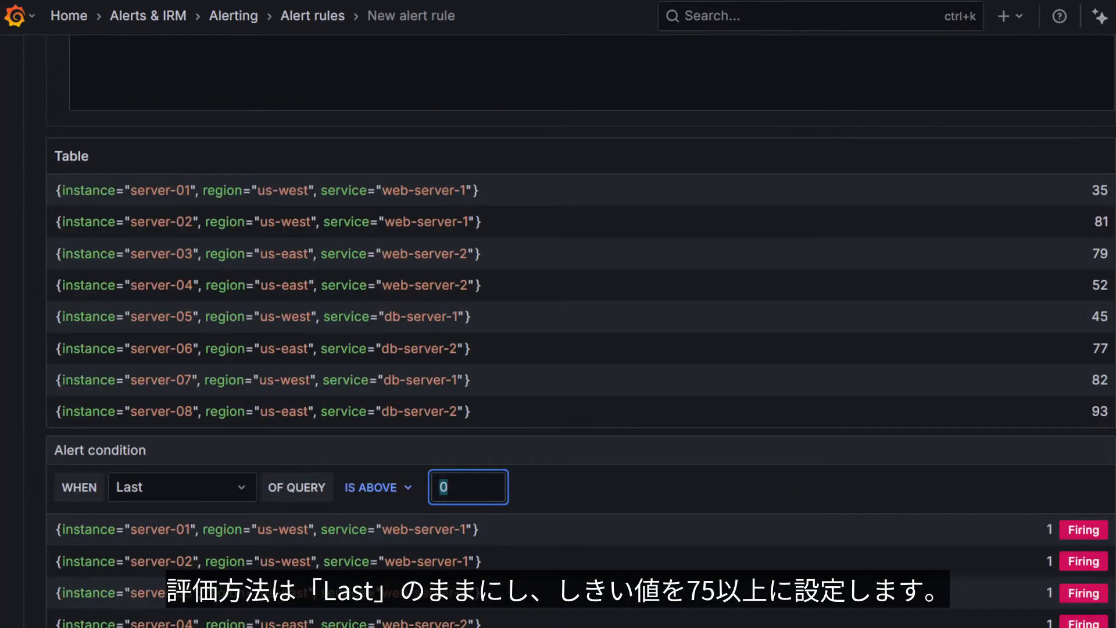
text(75)
scroll(581, 348, down, 5)
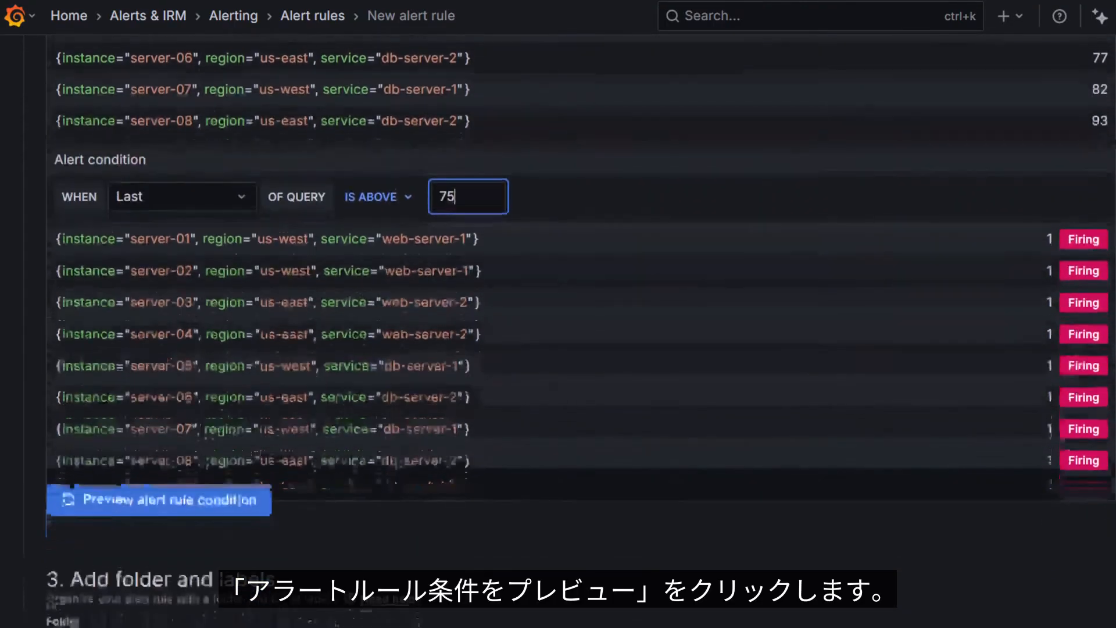
click(158, 496)
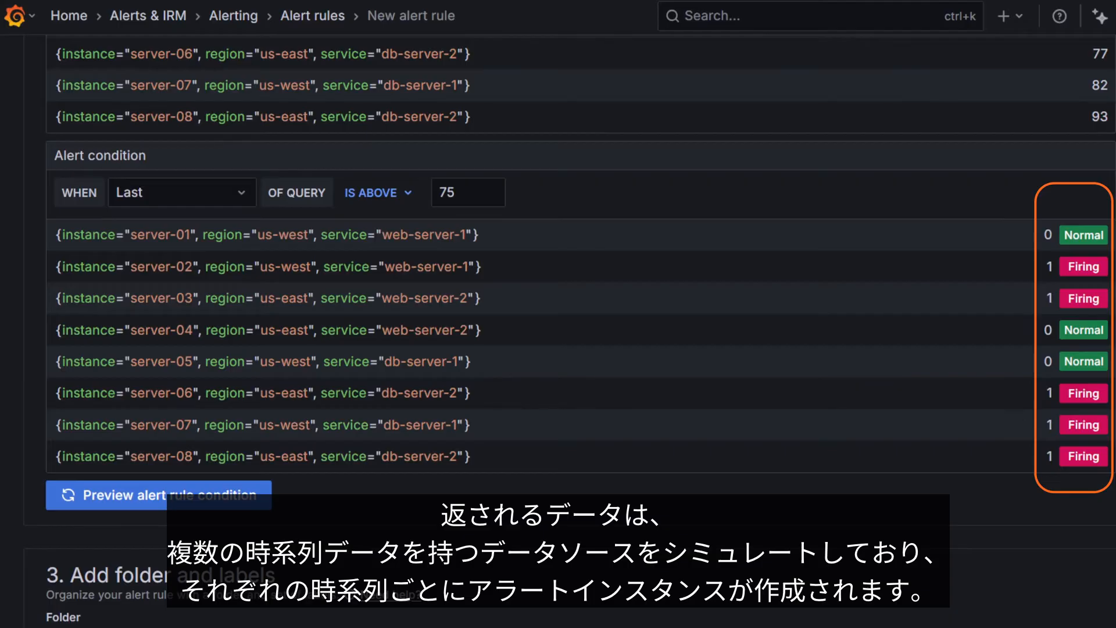
Create a new folder named "multi-region alerts" to store the alert rule
scroll(558, 325, down, 5)
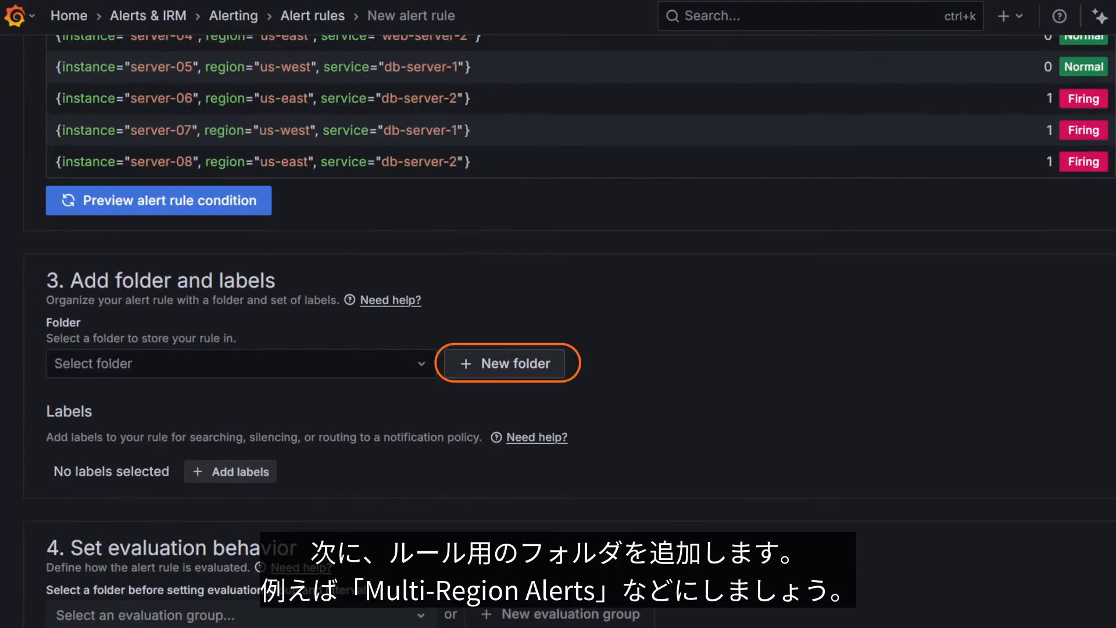
click(505, 363)
text(multi-region alerts)
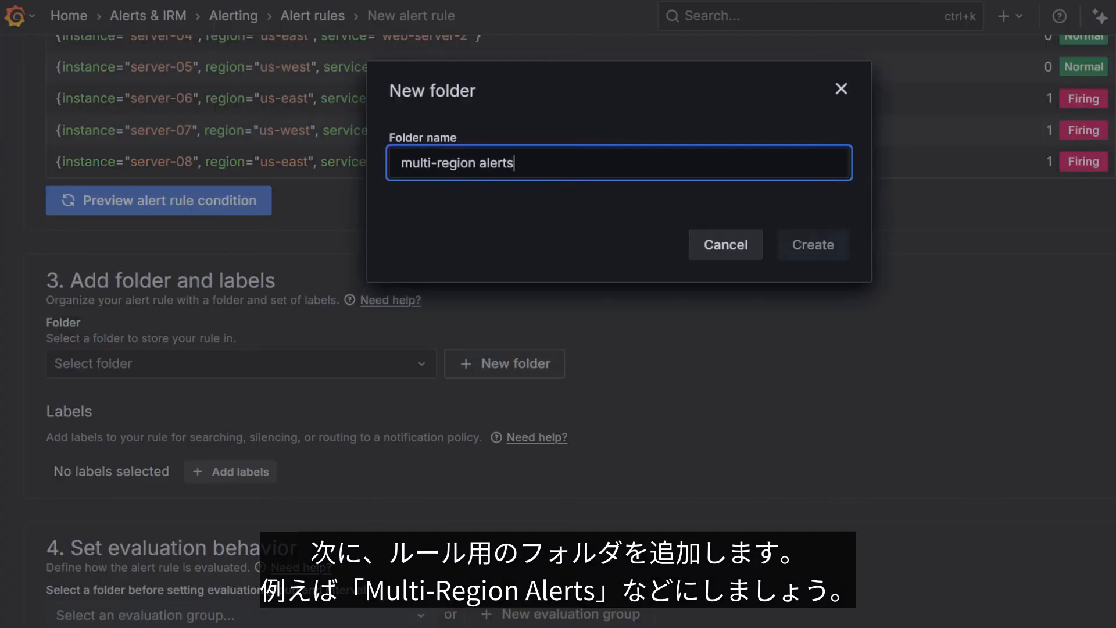
key(Return)
scroll(558, 326, down, 5)
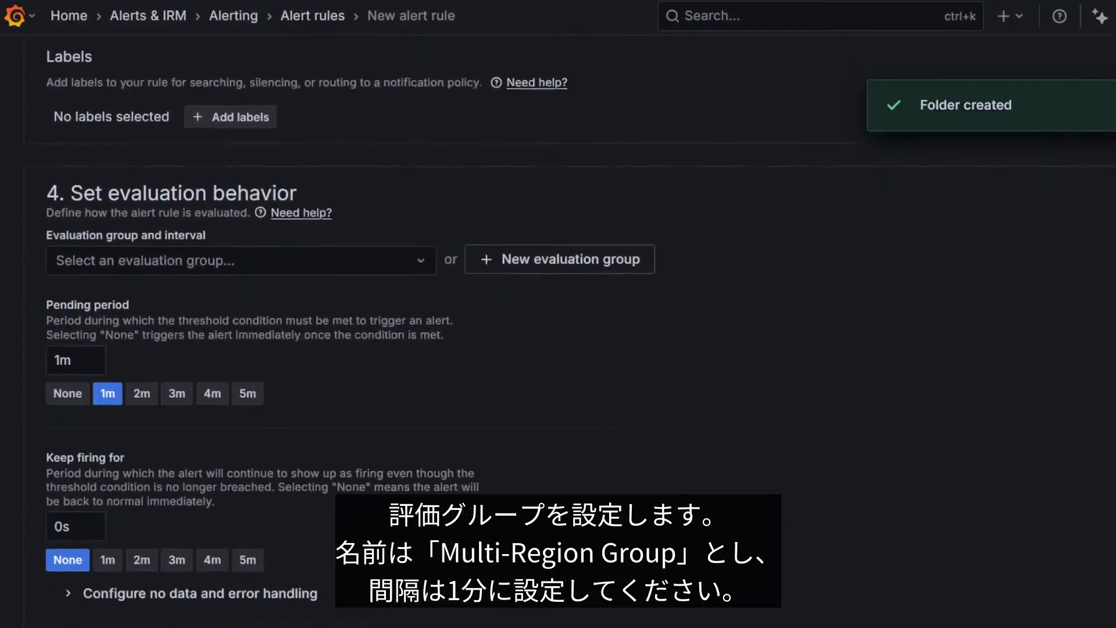
Create a 1m evaluation group named "multi-region group" for the alert rule and set its pending period to None
scroll(558, 325, down, 1)
click(561, 221)
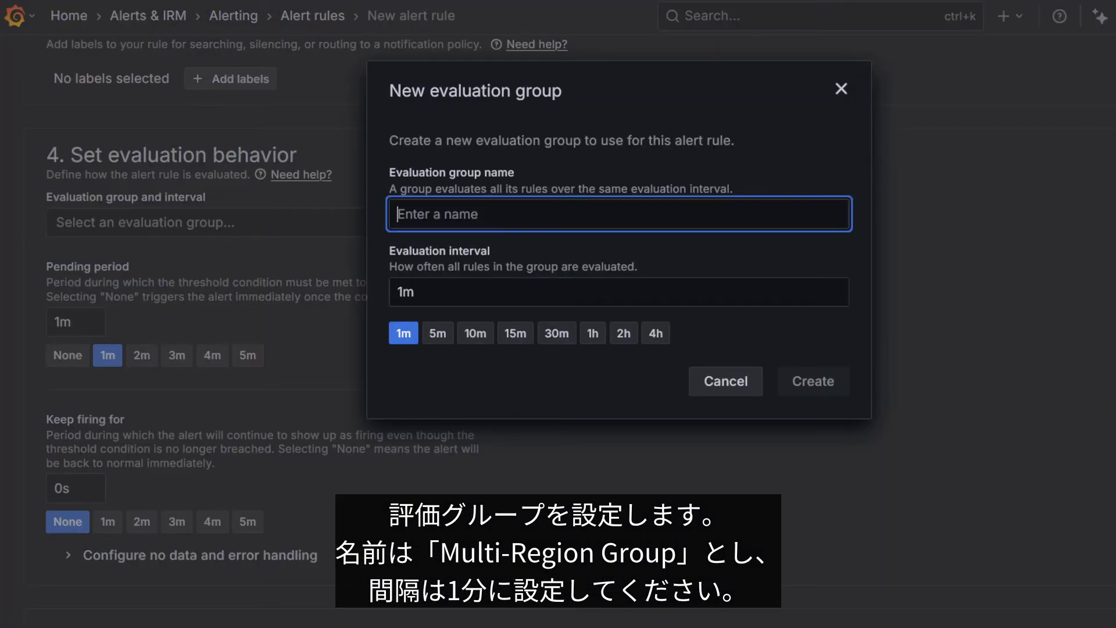
text(multi-region group)
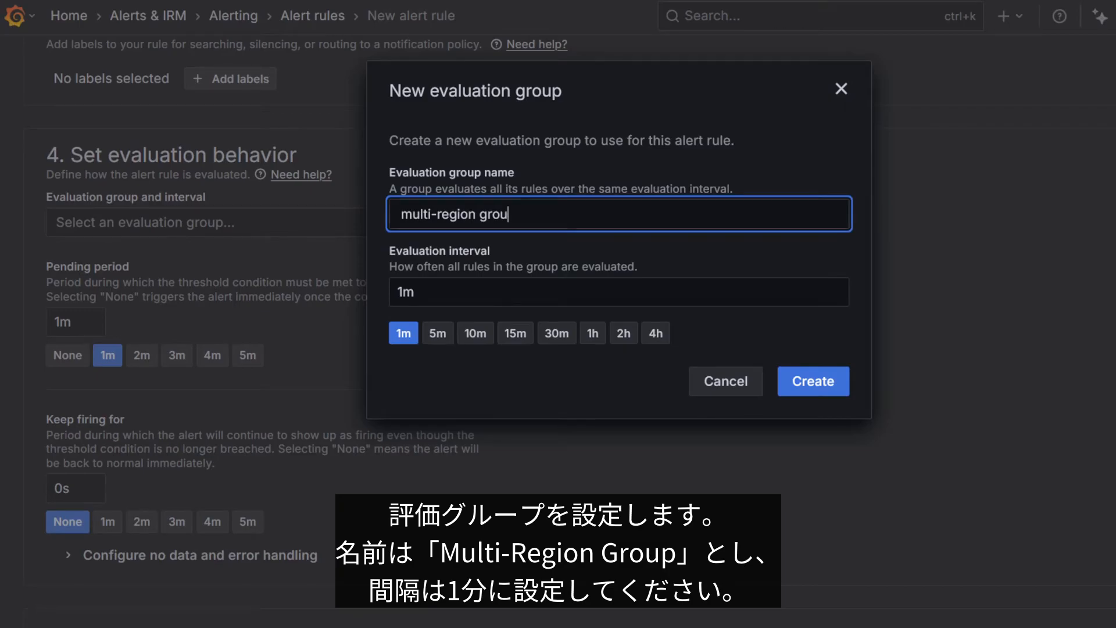
click(813, 381)
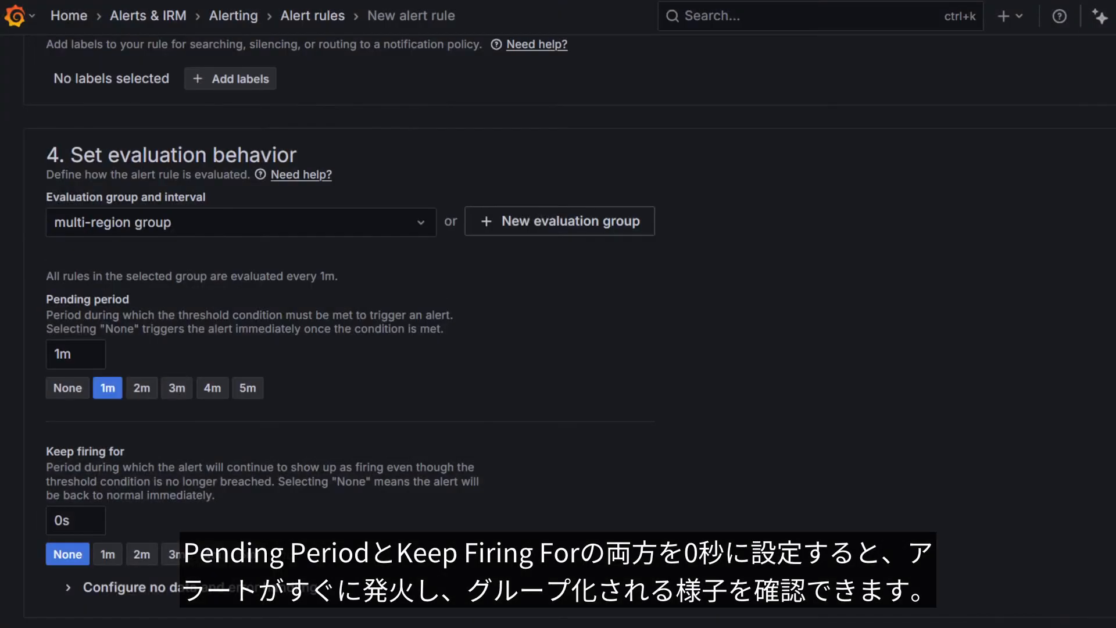
scroll(558, 325, down, 2)
click(67, 289)
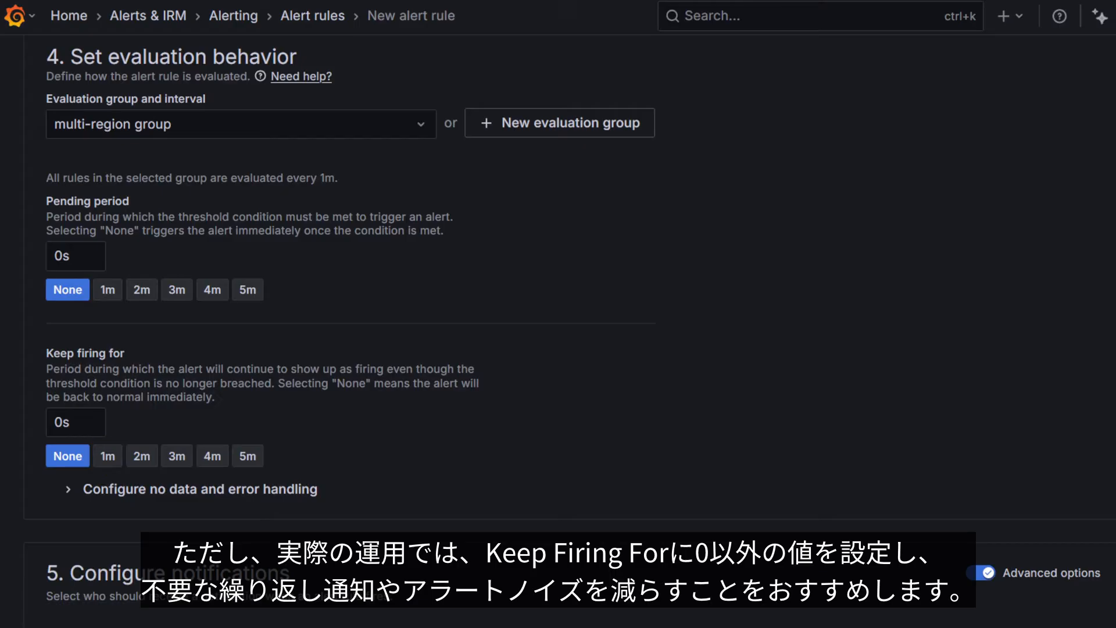
Preview the alert instance routing to the notification policies and save the high CPU usage alert rule
scroll(570, 331, down, 6)
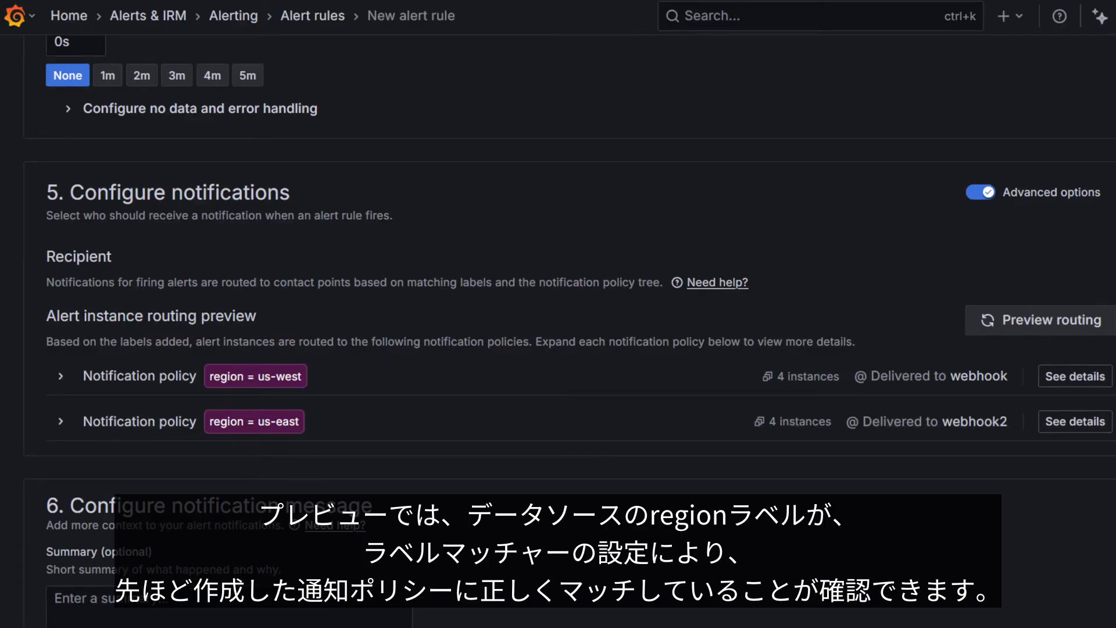
scroll(558, 331, down, 6)
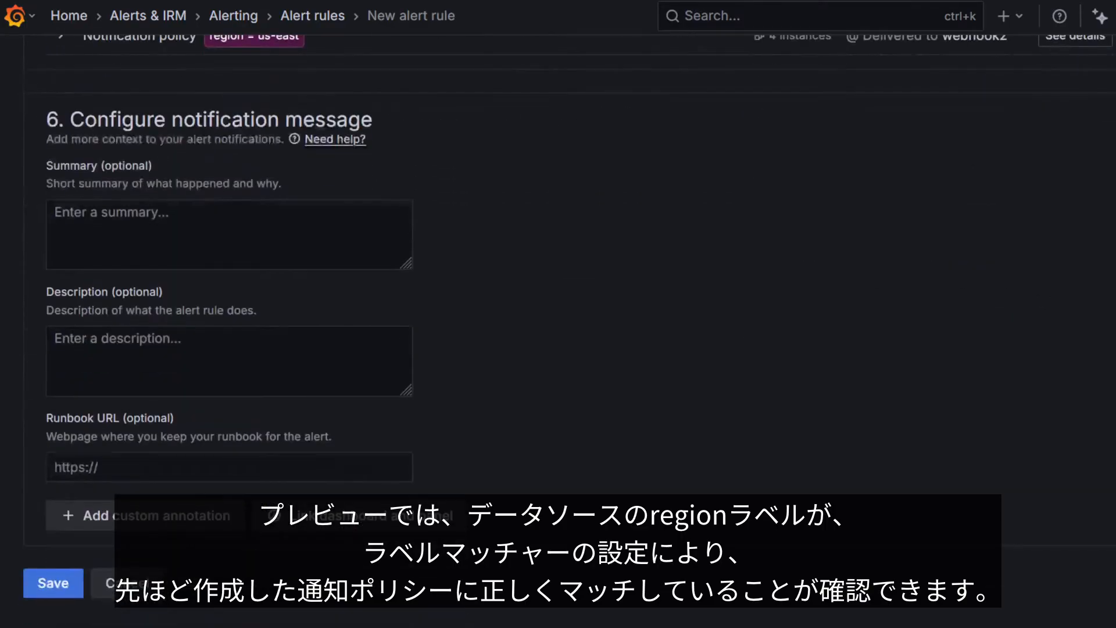
click(53, 583)
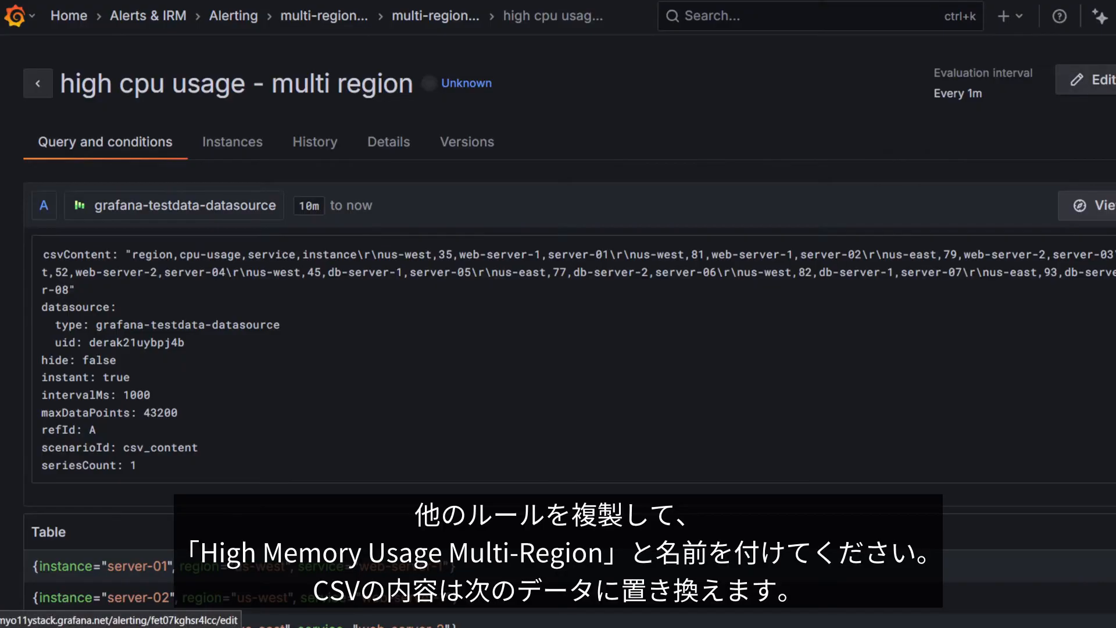
Duplicate the high CPU usage rule and name the copy "high memory usage - multi region"
click(1047, 79)
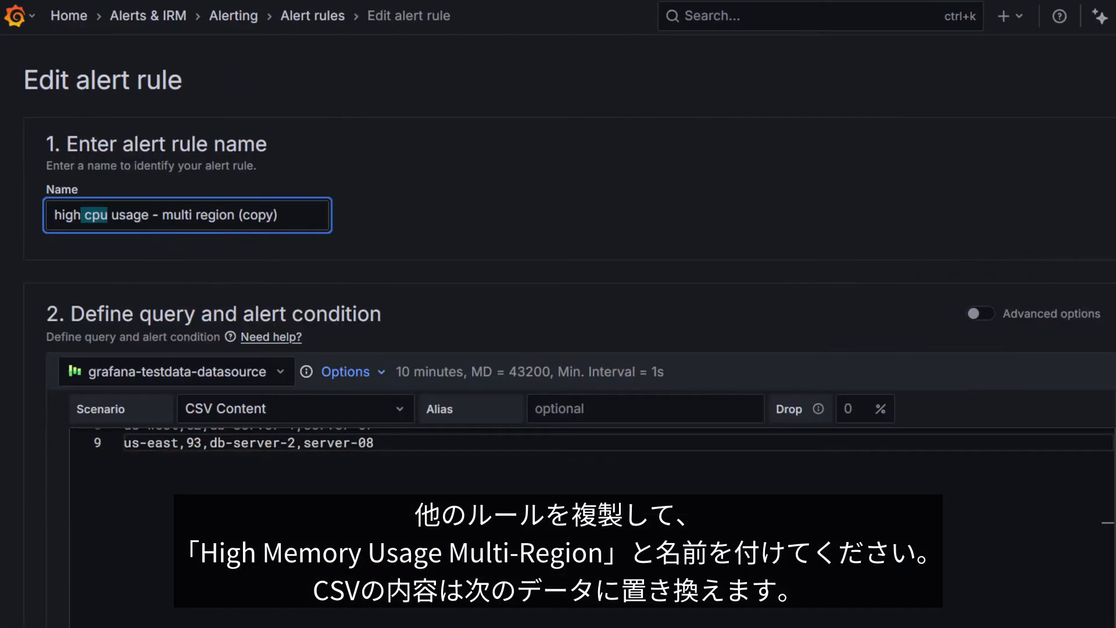
text(memory)
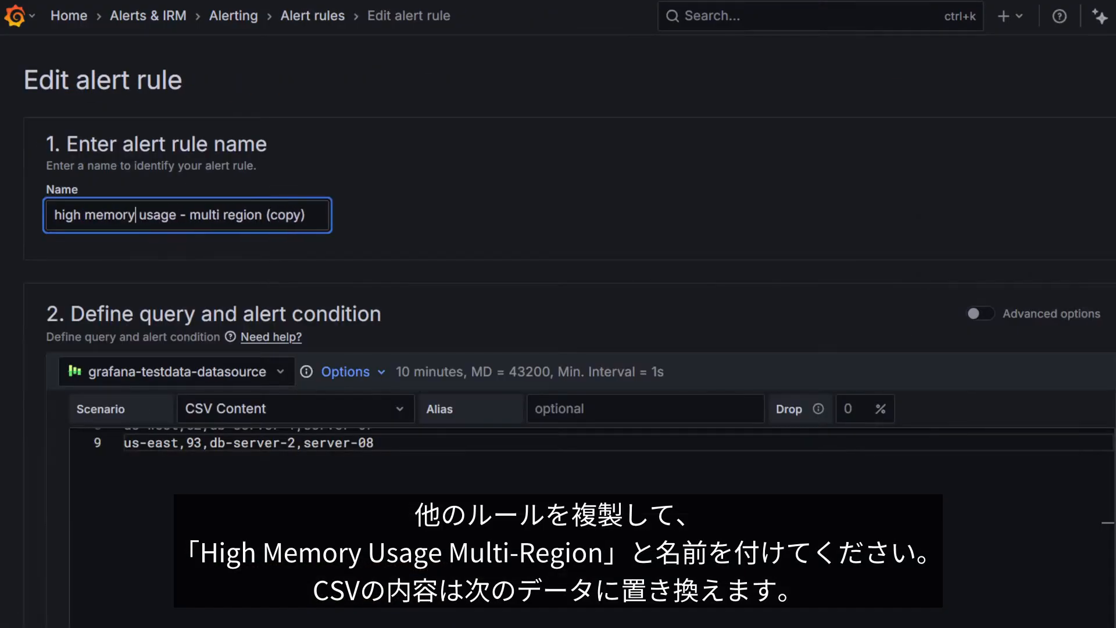
key(End)
key(shift+Left)
key(shift+Left)
key(BackSpace)
key(BackSpace)
key(BackSpace)
key(BackSpace)
key(BackSpace)
key(BackSpace)
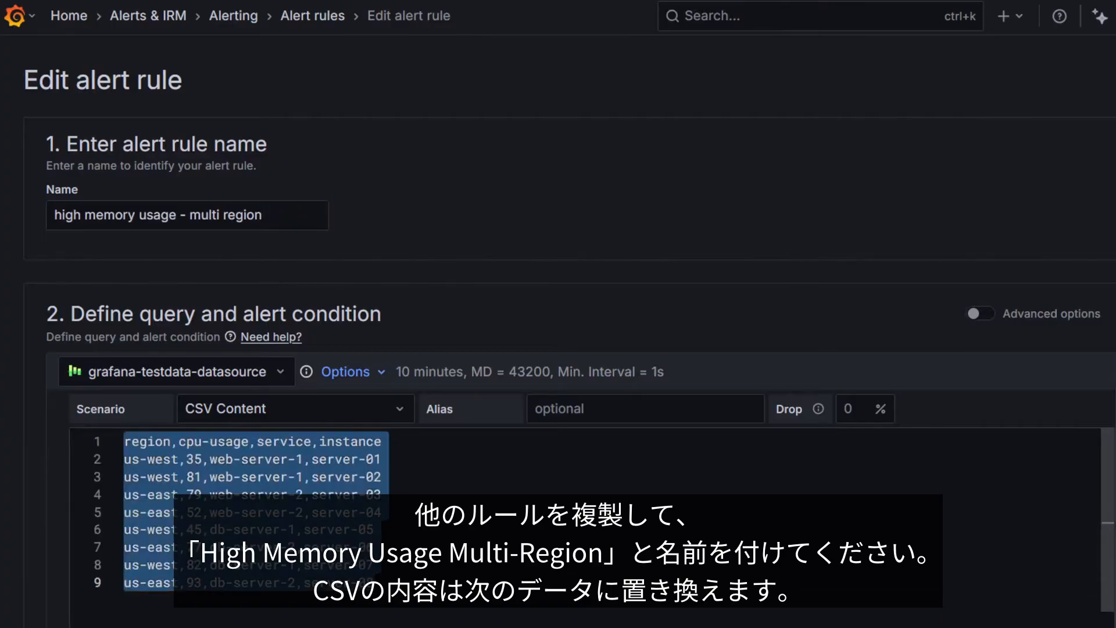
Replace the duplicated rule's CSV content with the copied region, memory-usage, service and instance data, and save the rule
text(region,memory-usage,service,instance us-west,42,cache-server-1,server-09 us-west,88,cache-server-1,server-10 us-east,74,api-server-1,server-11 us-west,90,api-server-1,server-12 us-east,55,analytics-server-1,server-13 us-east,81,analytics-server-2,server-14 us-west,77,analytics-server-1,server-15 us-east,94,analytics-server-2,server-16)
scroll(581, 524, down, 10)
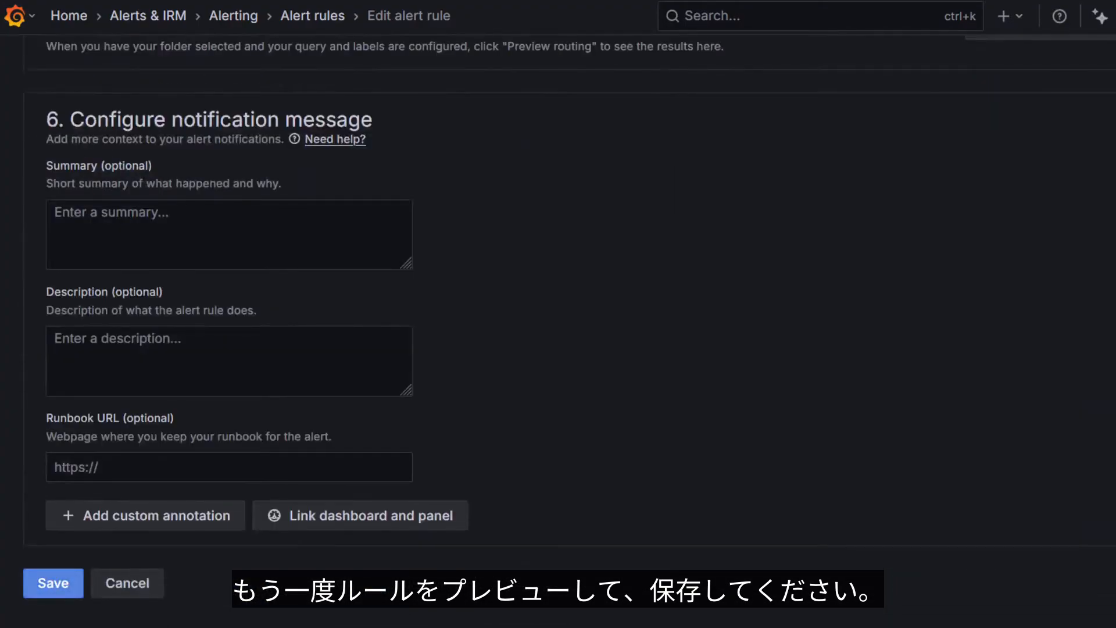
click(53, 583)
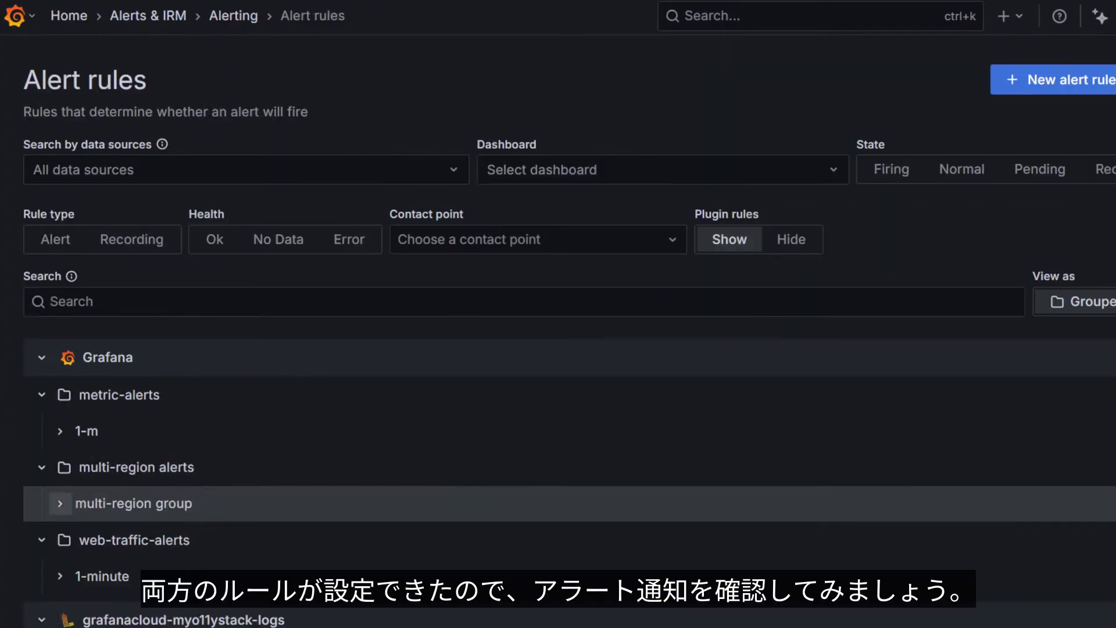
Check the CPU and memory rules in the multi-region group of the alert rules list, and open the notification policies
click(58, 571)
scroll(559, 407, down, 5)
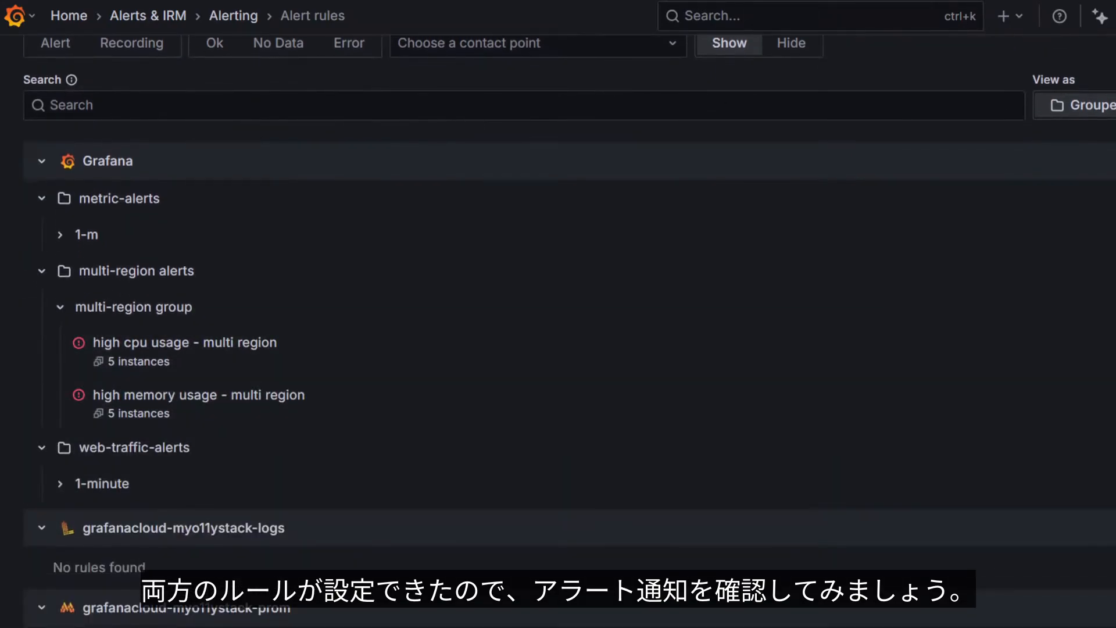
scroll(558, 332, up, 1)
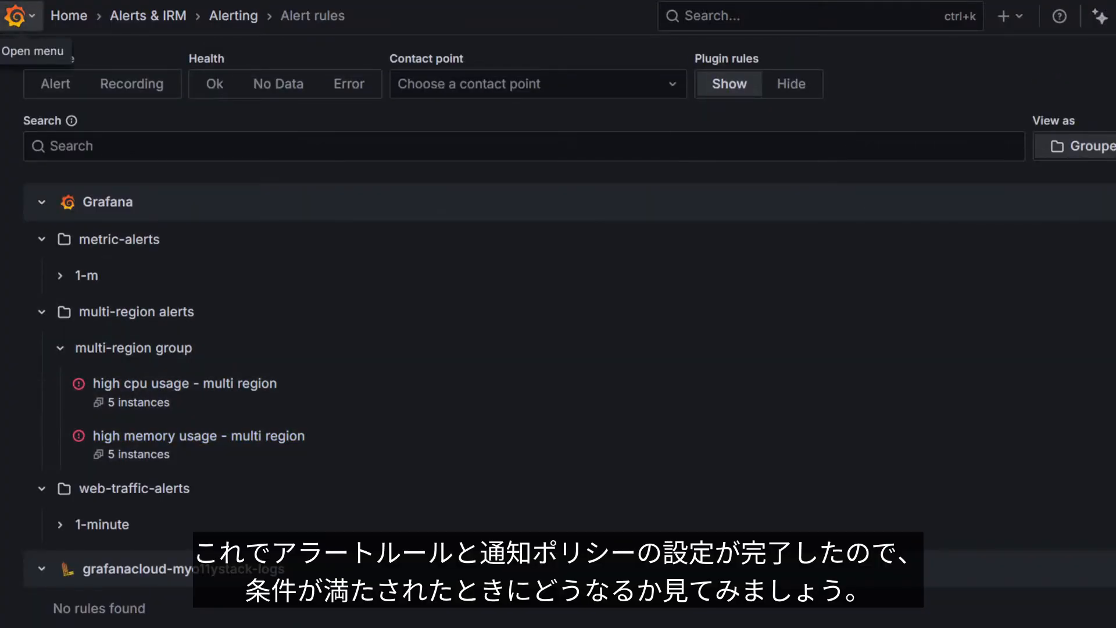
click(14, 16)
click(122, 384)
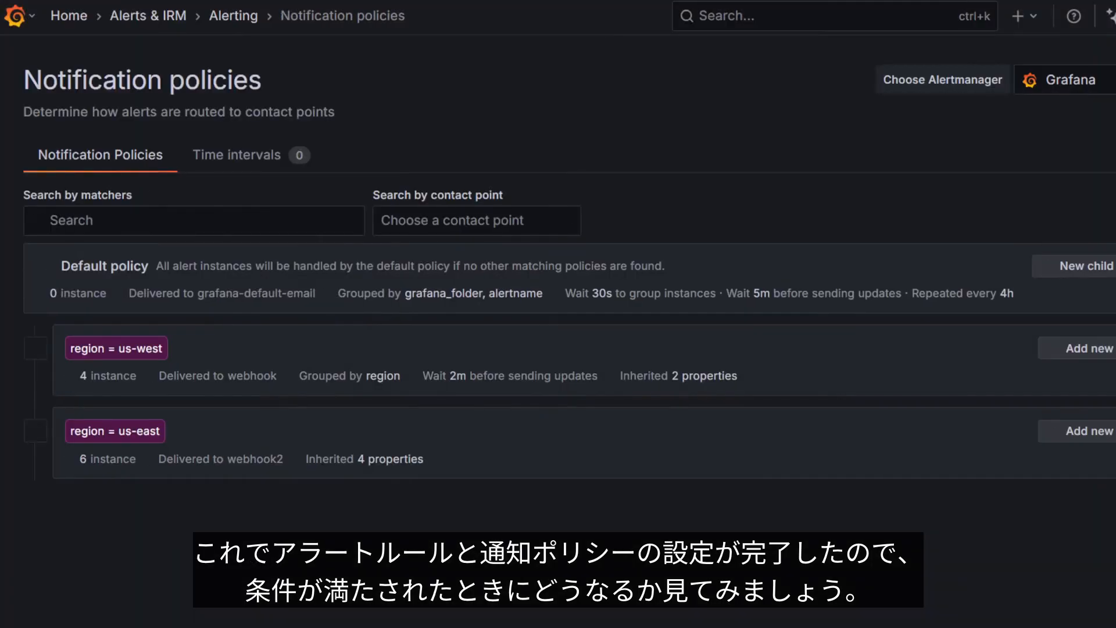